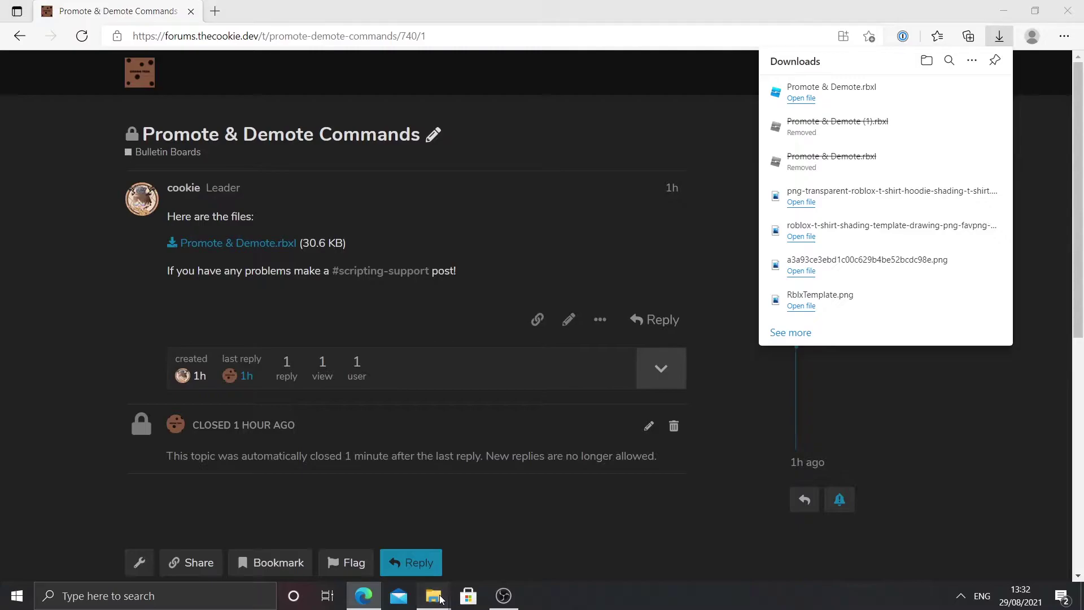
Step: Open Promote & Demote.rbxl from the Downloads folder in Roblox Studio
mouse_move(441, 599)
click(360, 545)
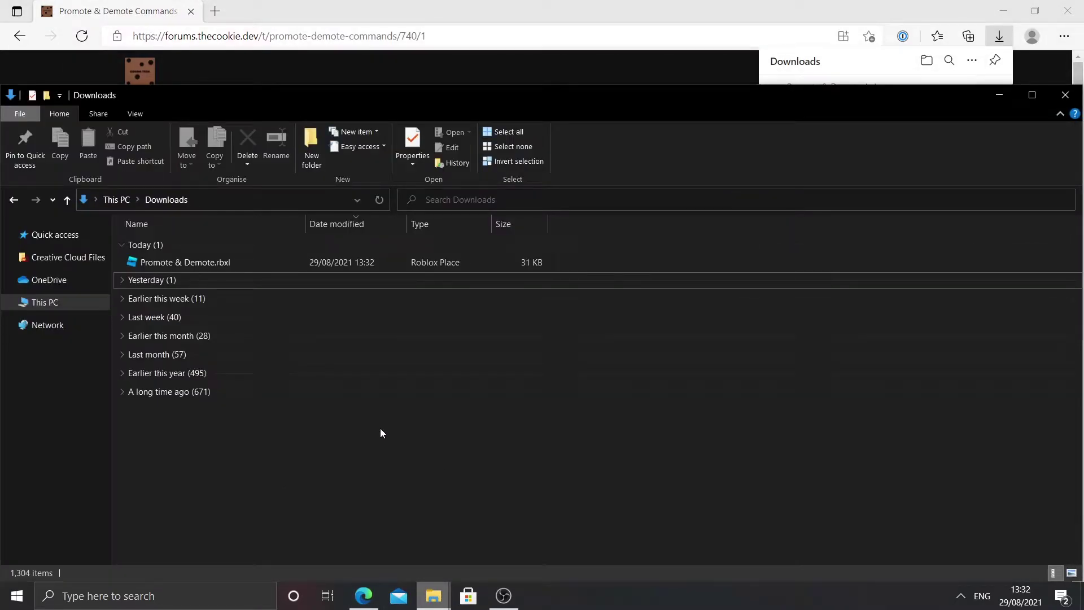
double_click(224, 262)
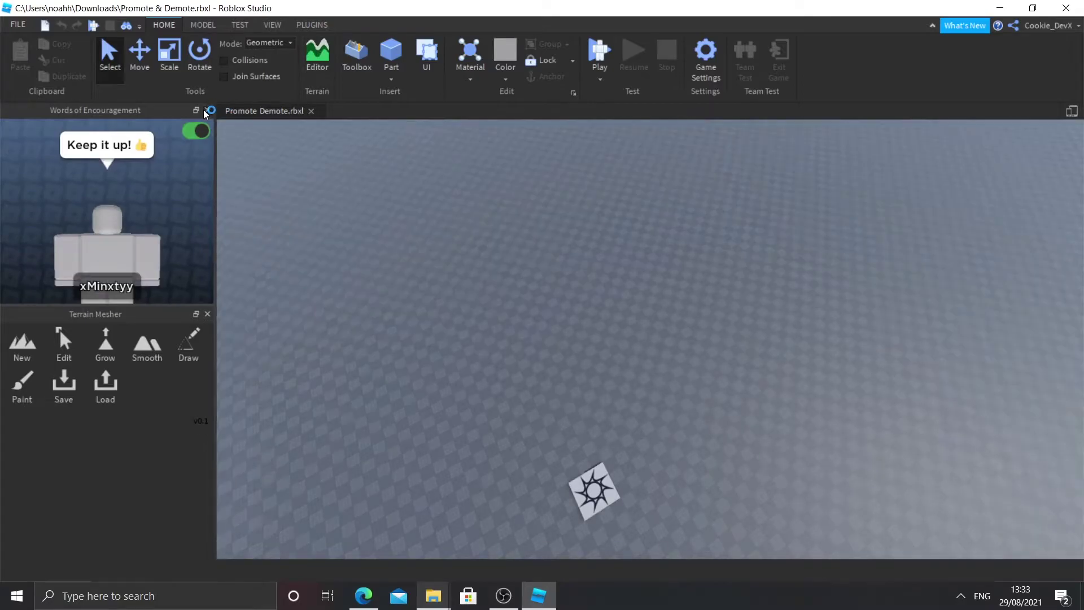
Step: Close the Words of Encouragement and Terrain Mesher panels and show Explorer and Properties
click(207, 111)
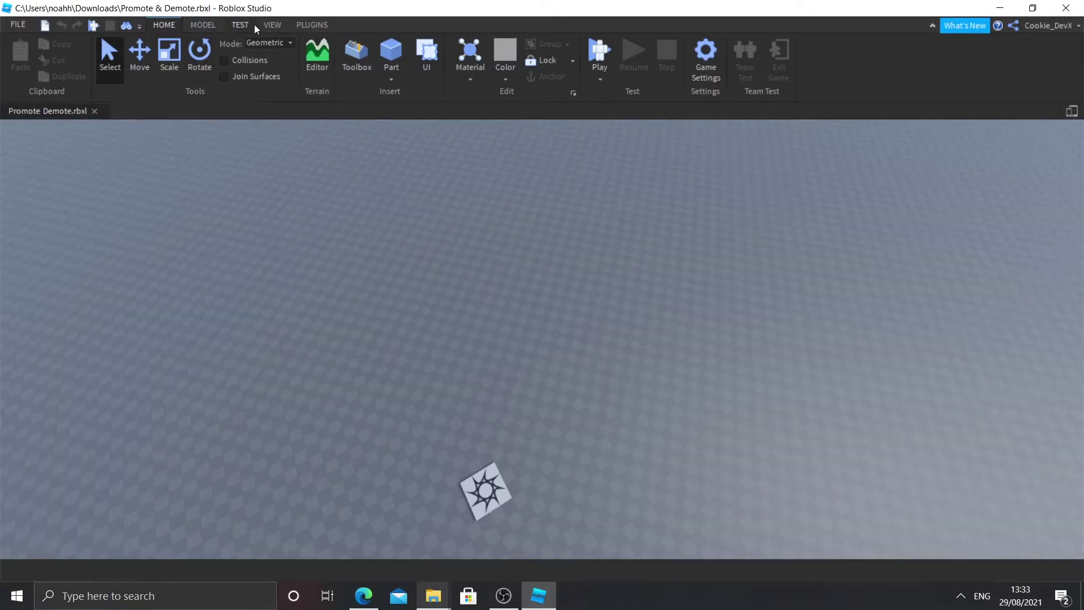
click(271, 25)
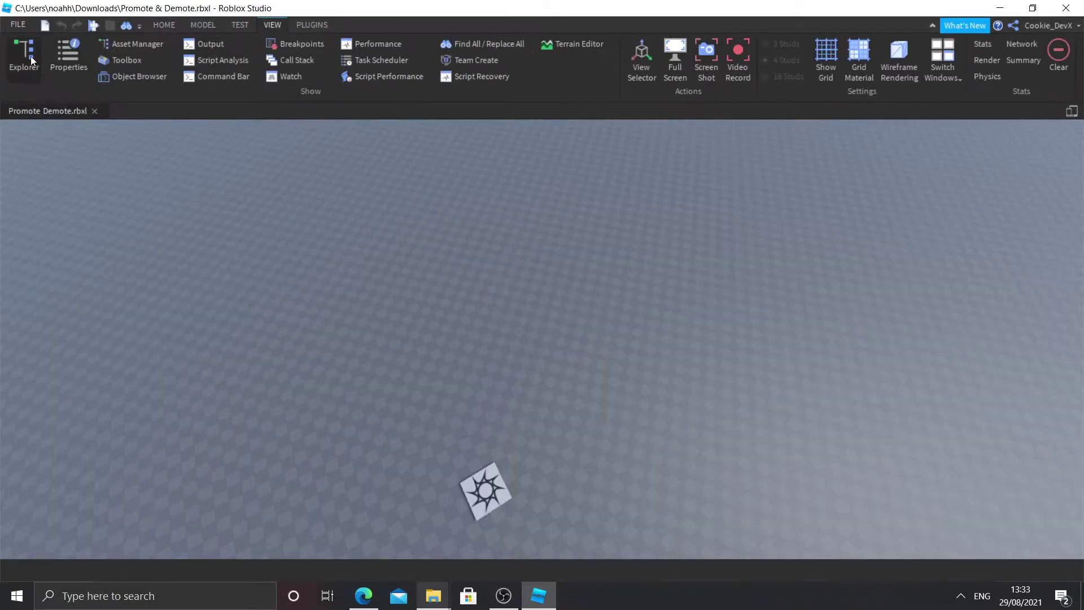
click(31, 57)
click(63, 55)
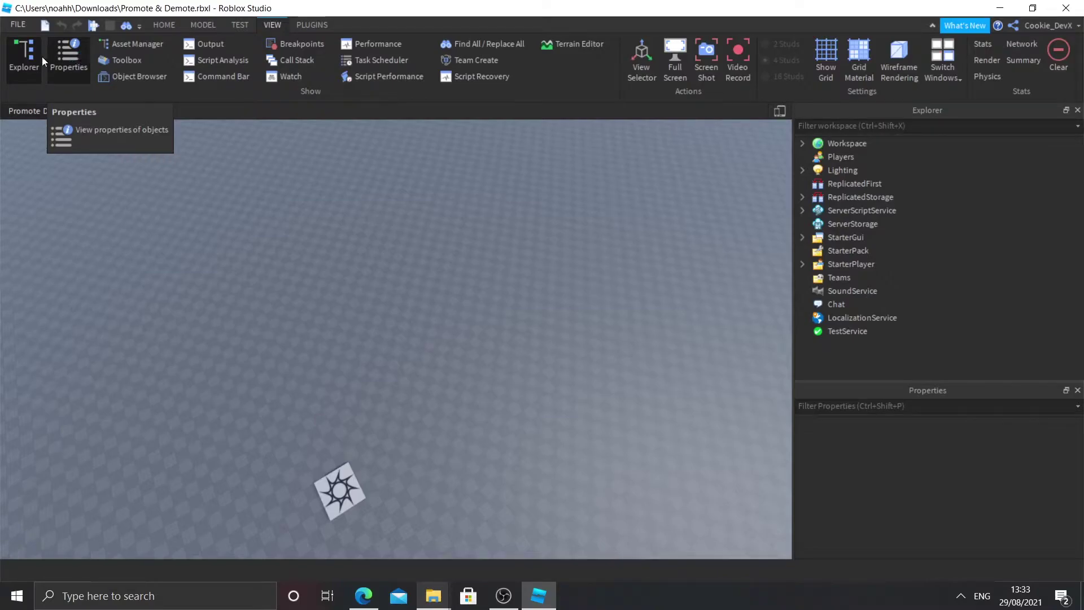
click(18, 25)
Step: Create and publish a new game named 'Promote & Demote commands' via Publish to Roblox As
click(70, 198)
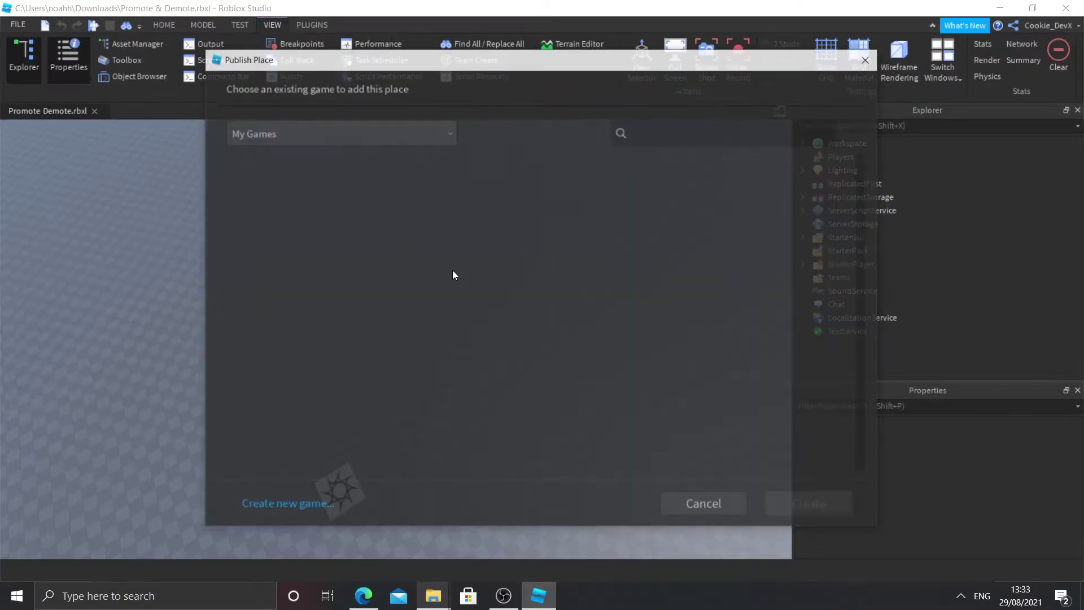
click(296, 505)
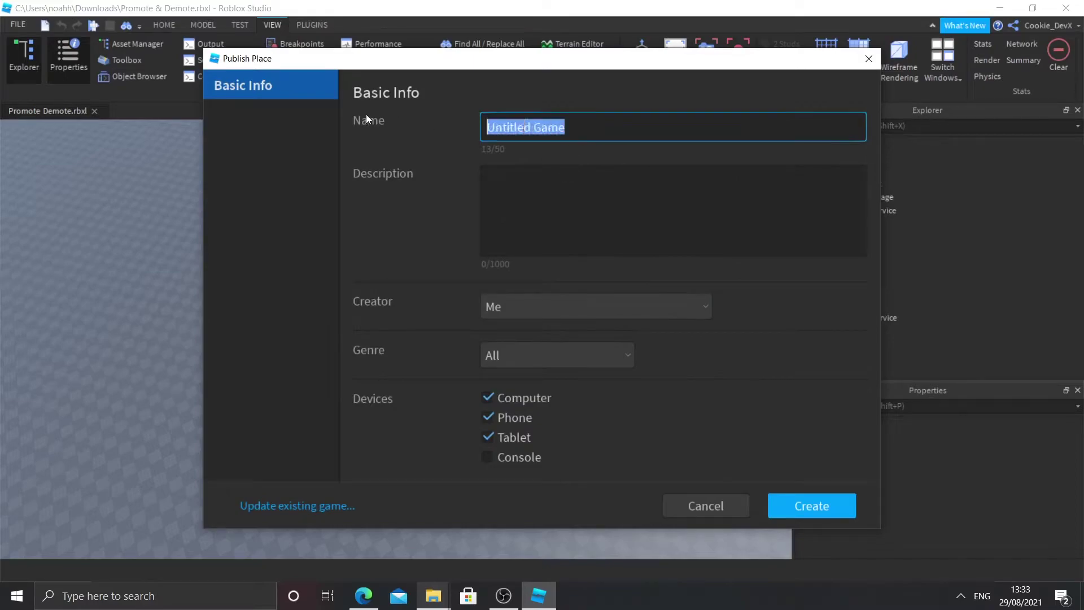
key(BackSpace)
text(Promote )
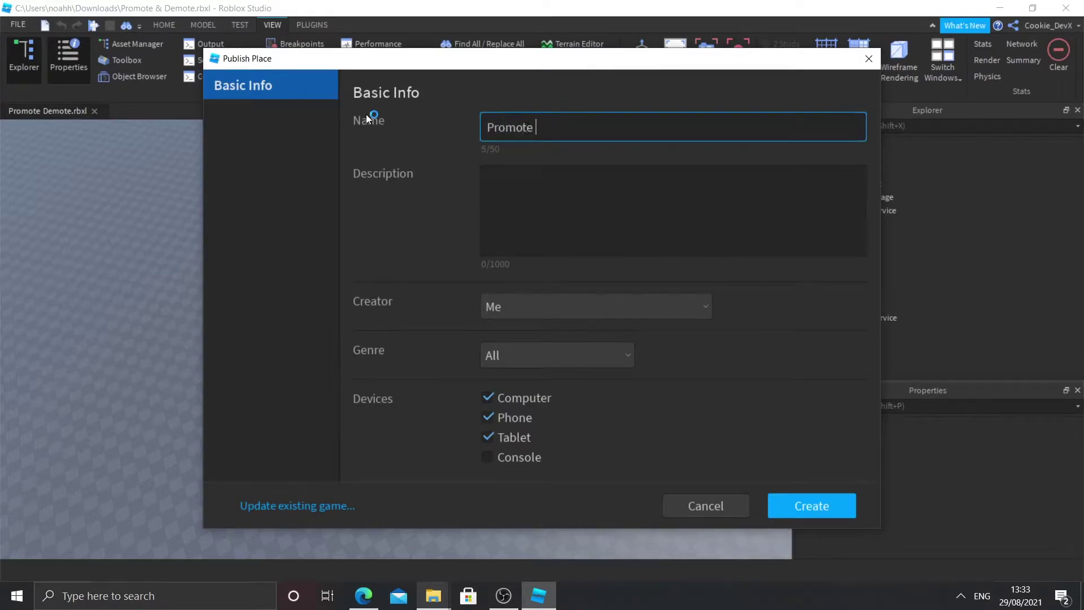
text(& Demote commands)
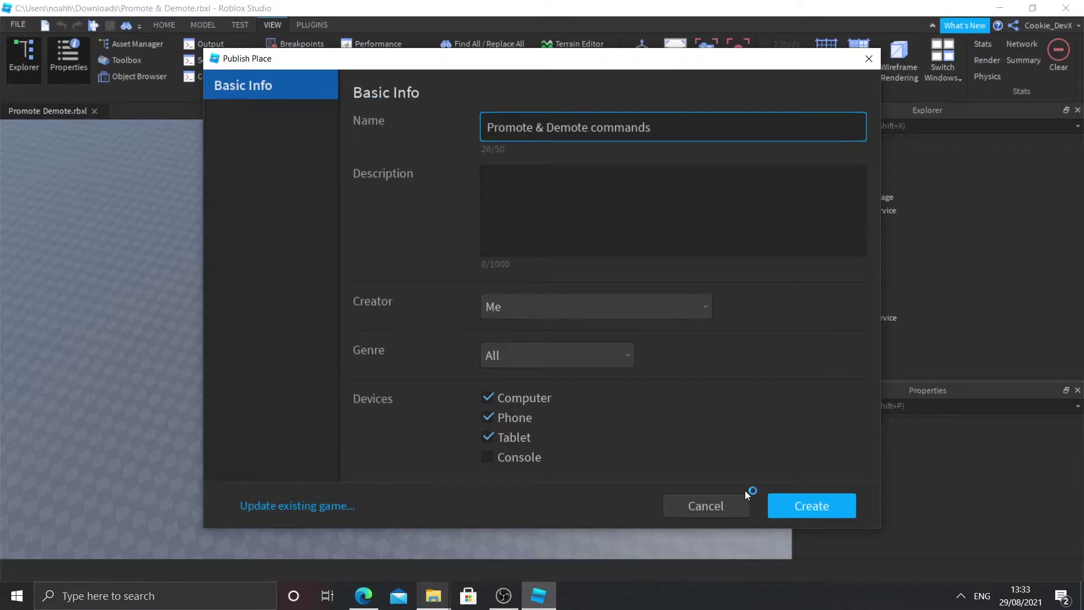
click(809, 500)
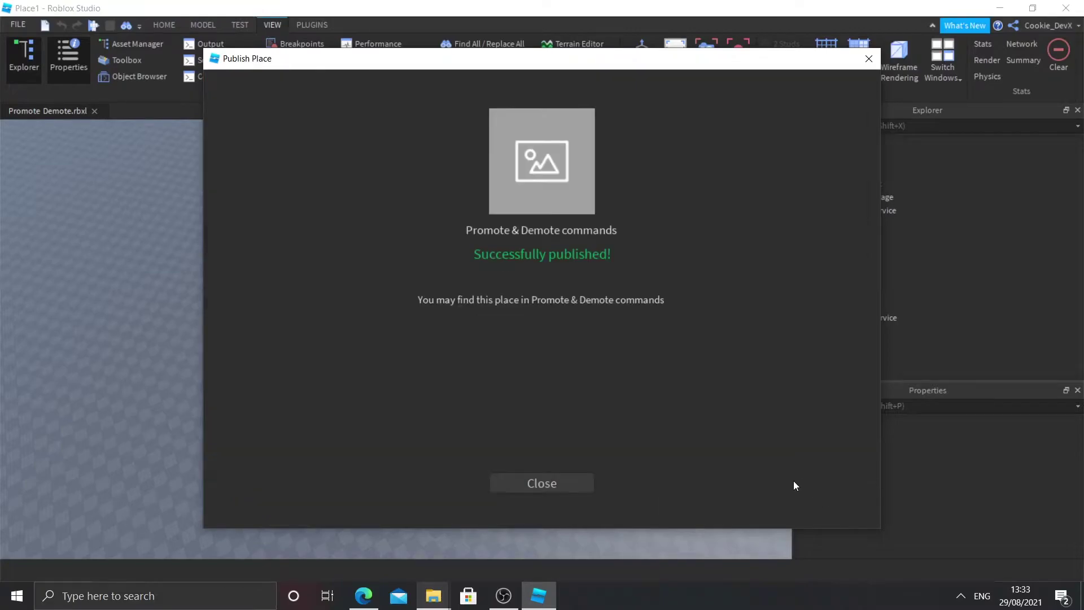
click(557, 485)
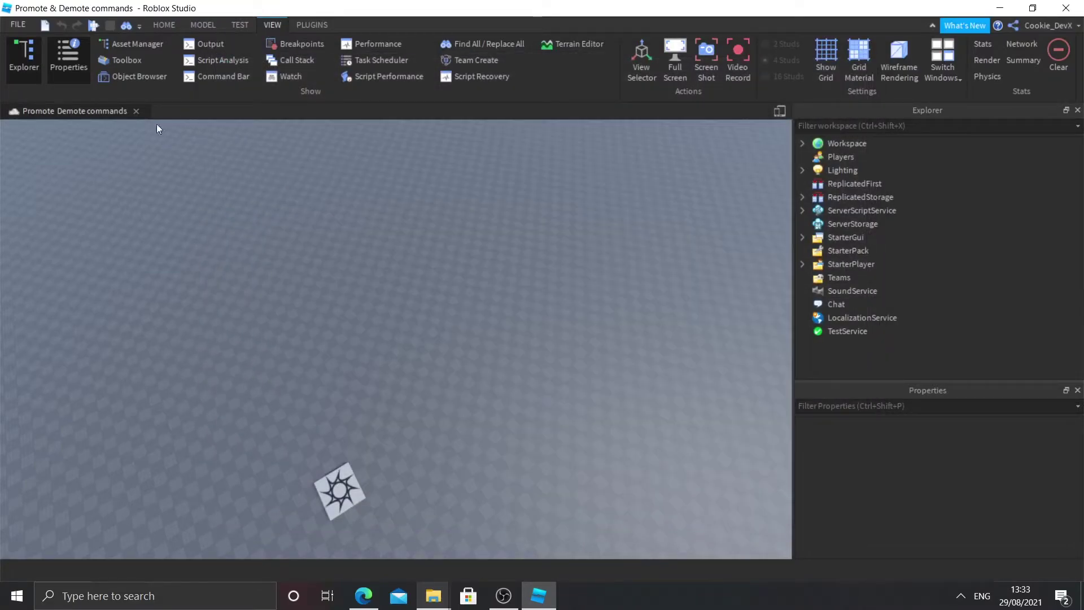
Step: Confirm Allow HTTP Requests is on in Game Settings Security, then expand ServerScriptService
click(177, 23)
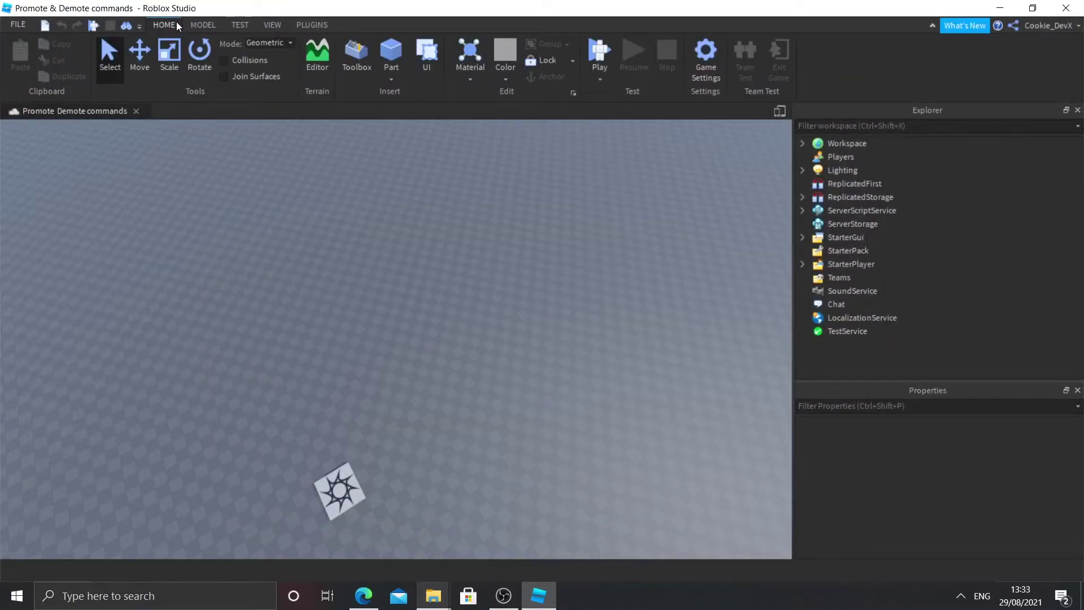
click(711, 50)
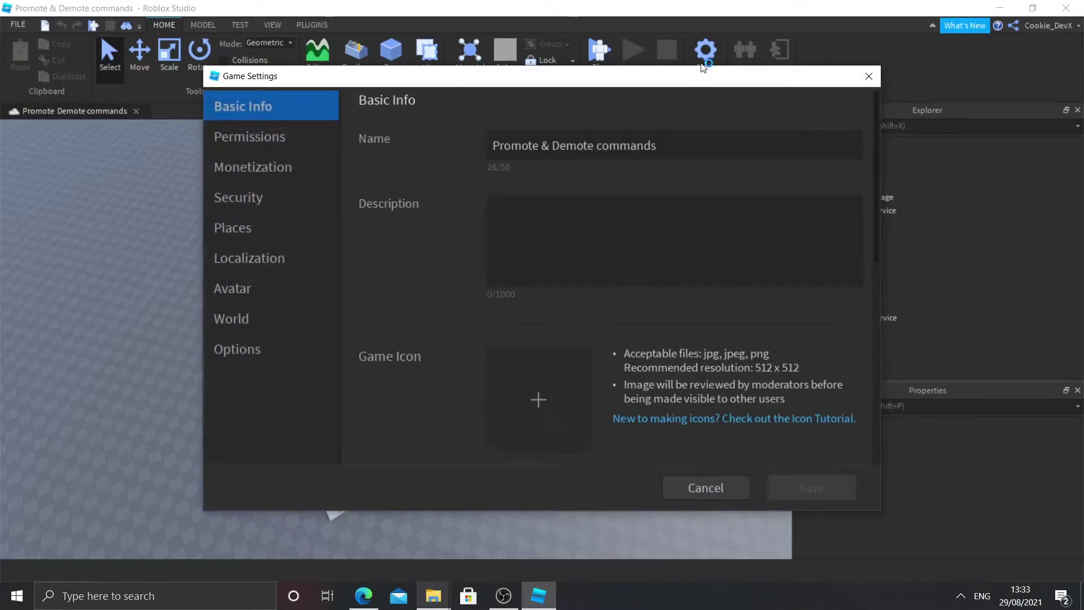
click(283, 141)
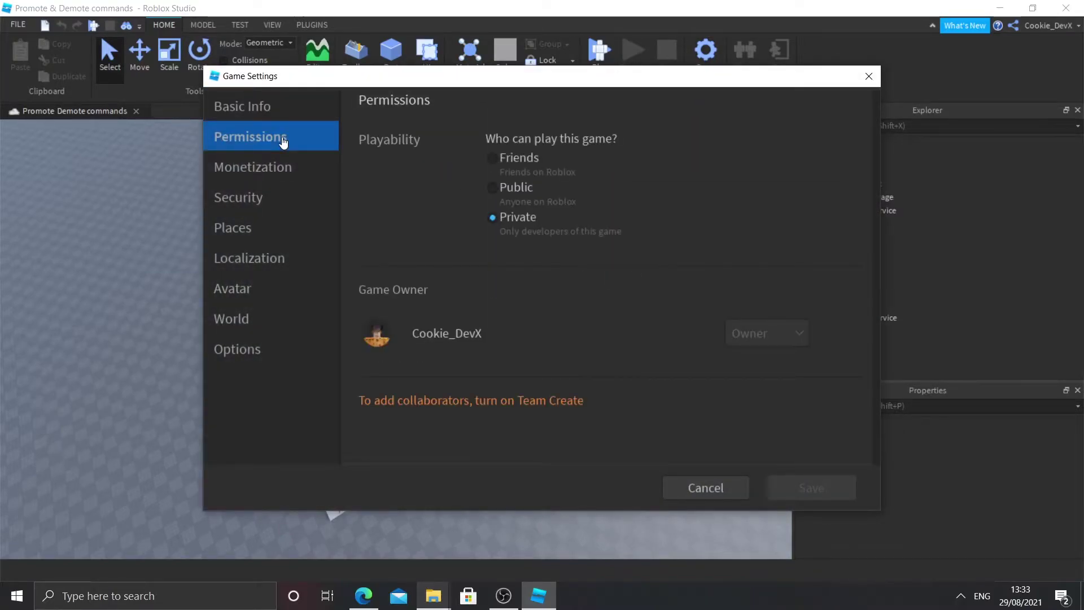
click(241, 208)
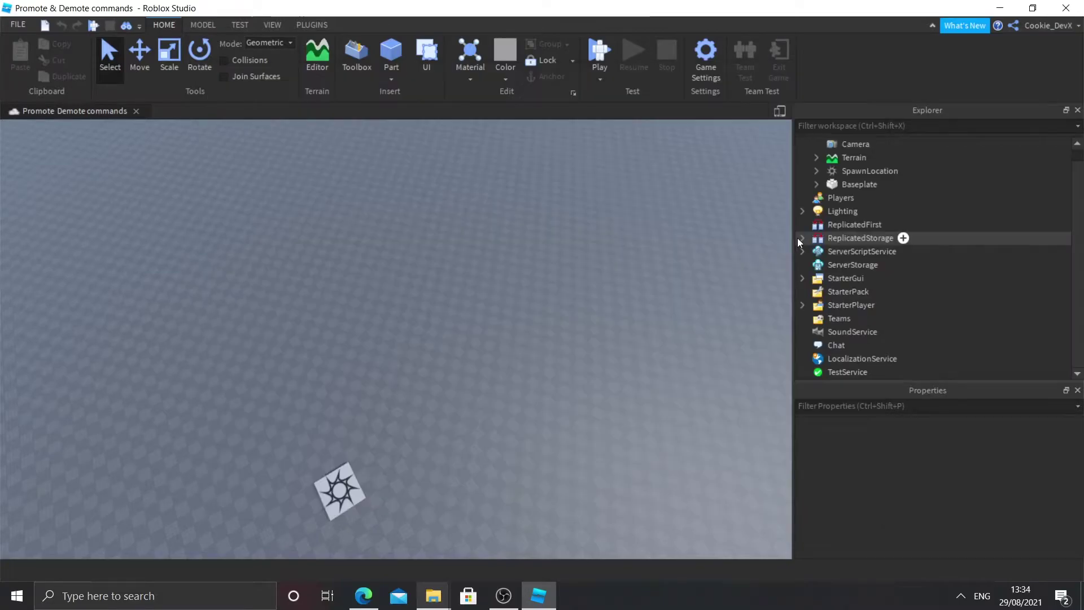
click(802, 238)
click(803, 252)
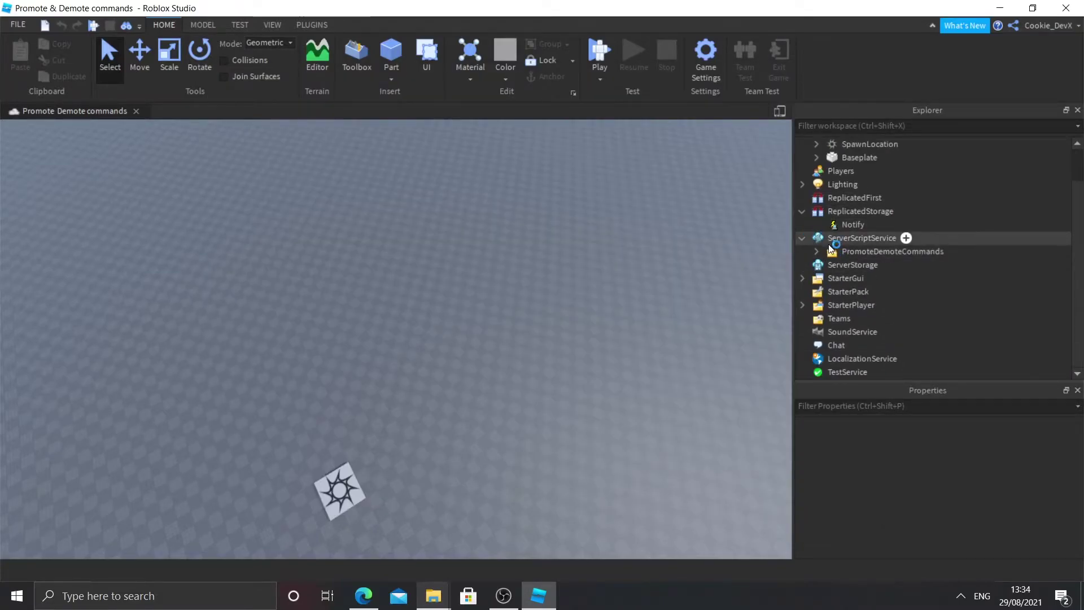
Step: Expand StarterGui, the PromoteDemoteCommands folder and the Manager script in Explorer
click(803, 278)
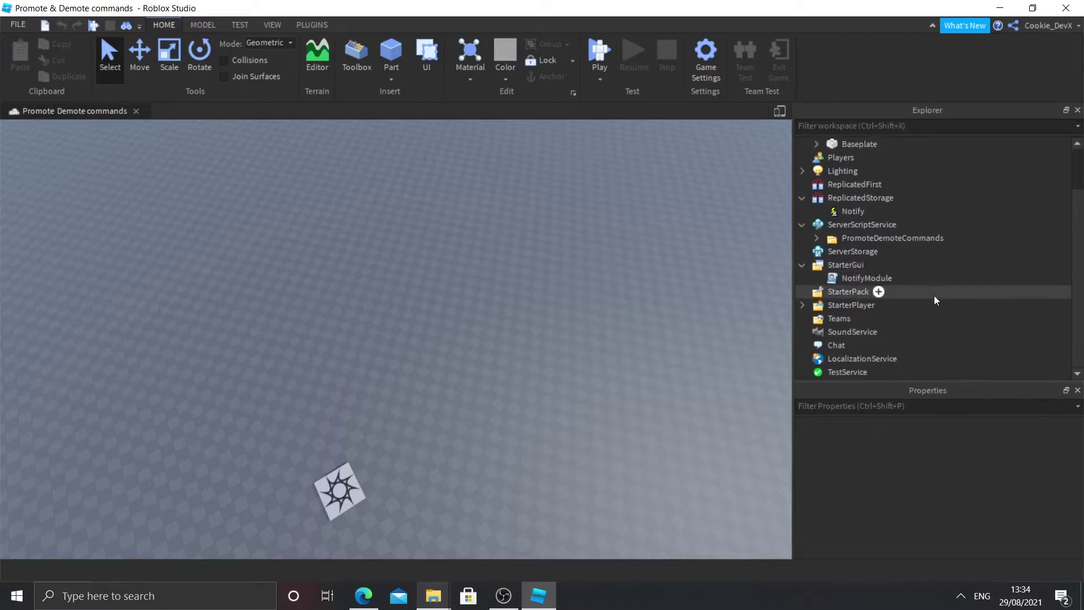
click(842, 213)
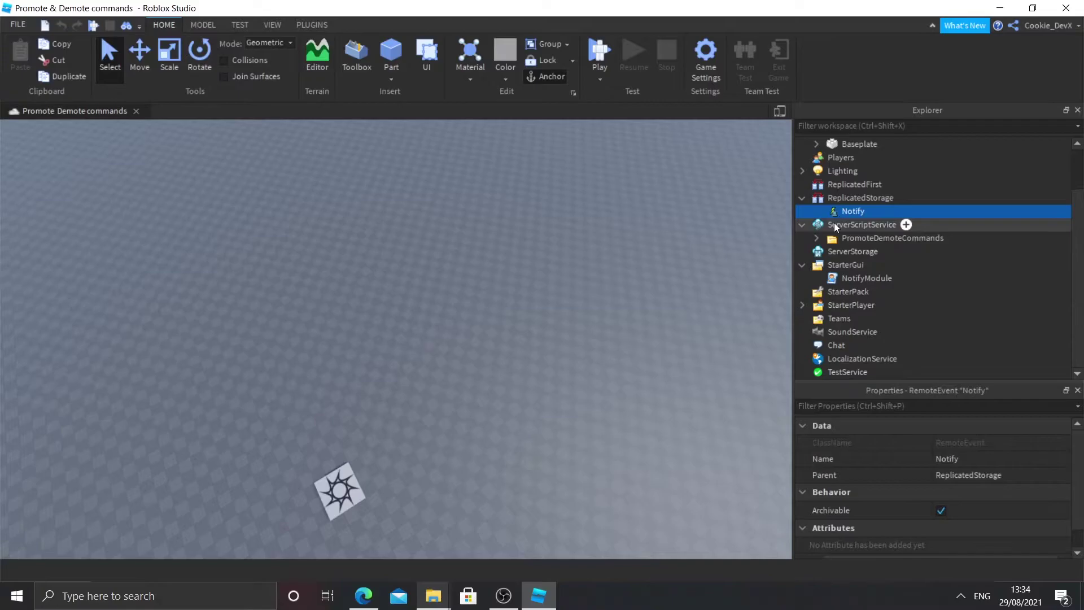
click(812, 242)
click(812, 242)
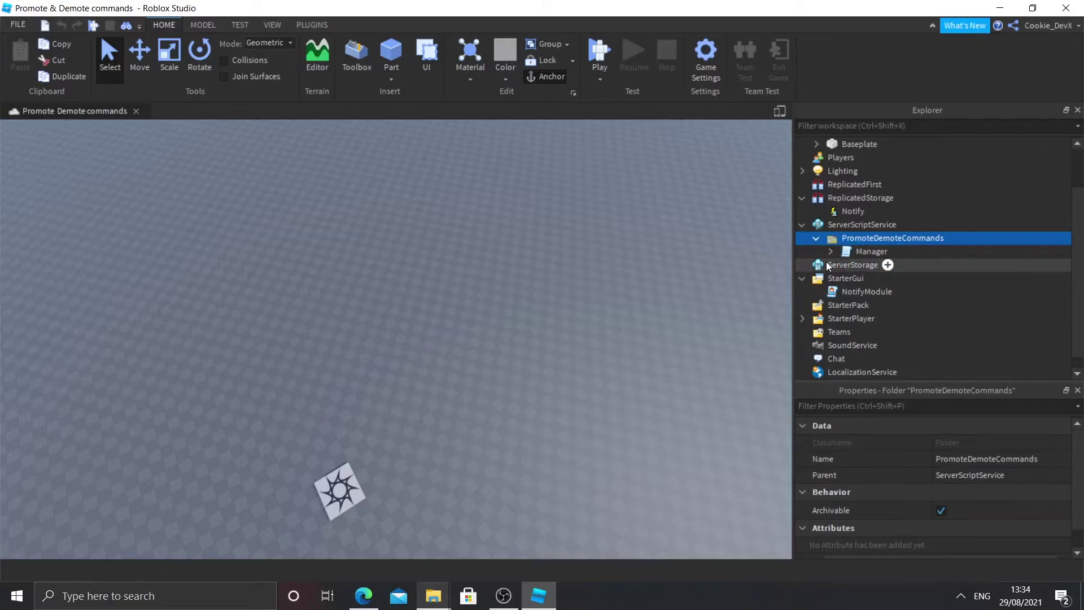
click(830, 252)
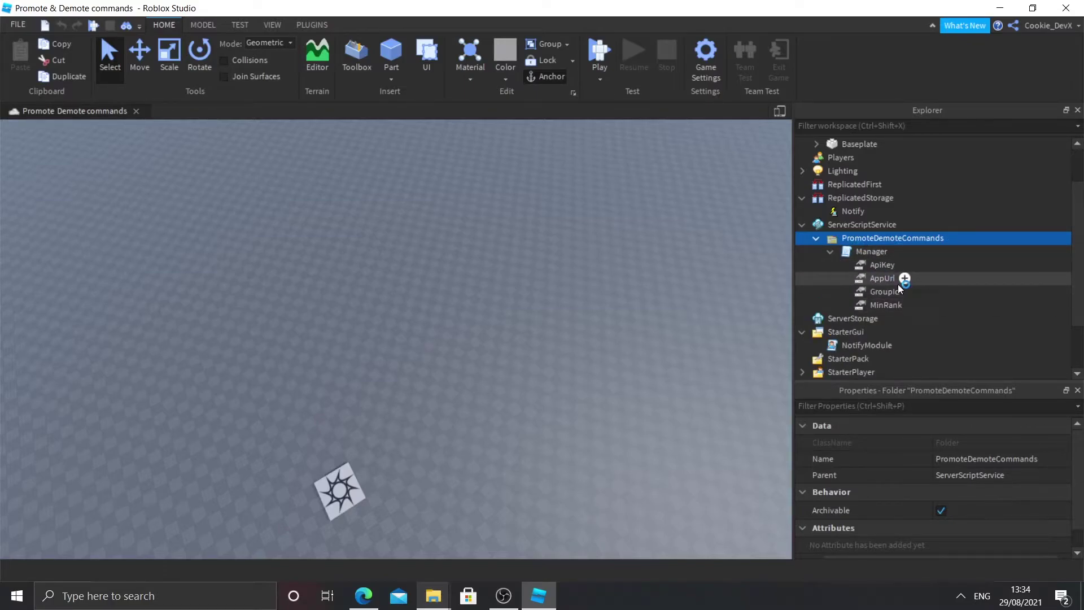
Step: Inspect Manager's ApiKey, AppUrl, GroupId and MinRank values, leaving GroupId selected
click(882, 278)
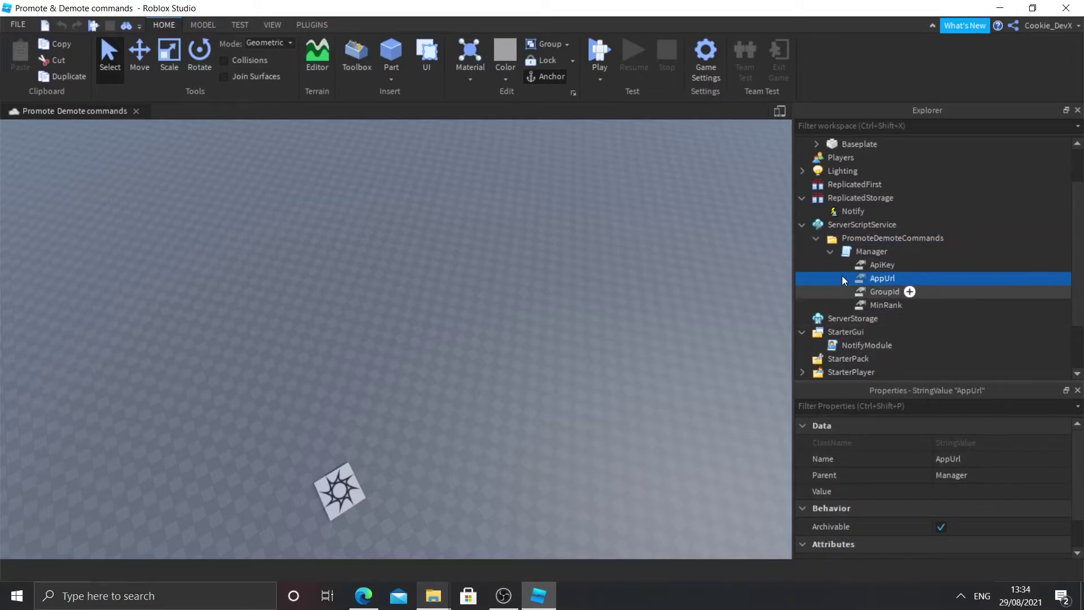
click(877, 292)
click(879, 305)
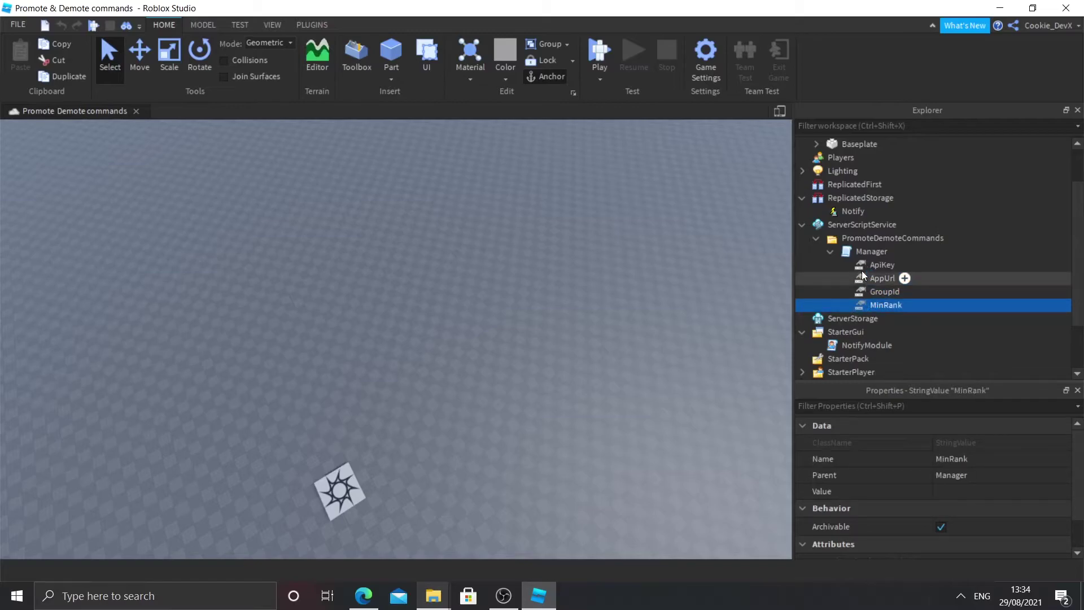
click(870, 265)
click(881, 279)
click(883, 305)
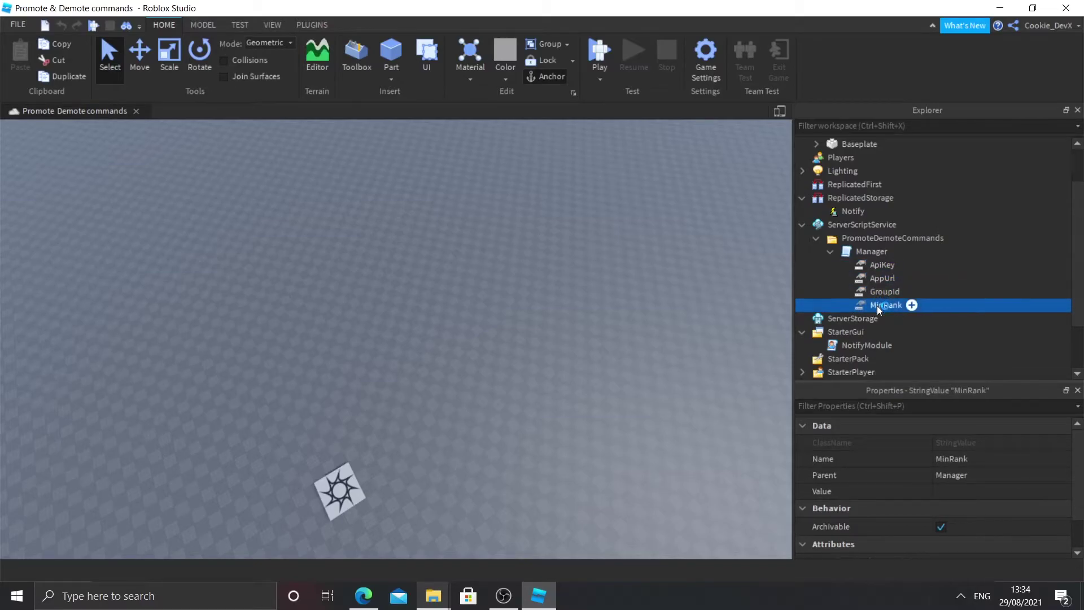
click(878, 293)
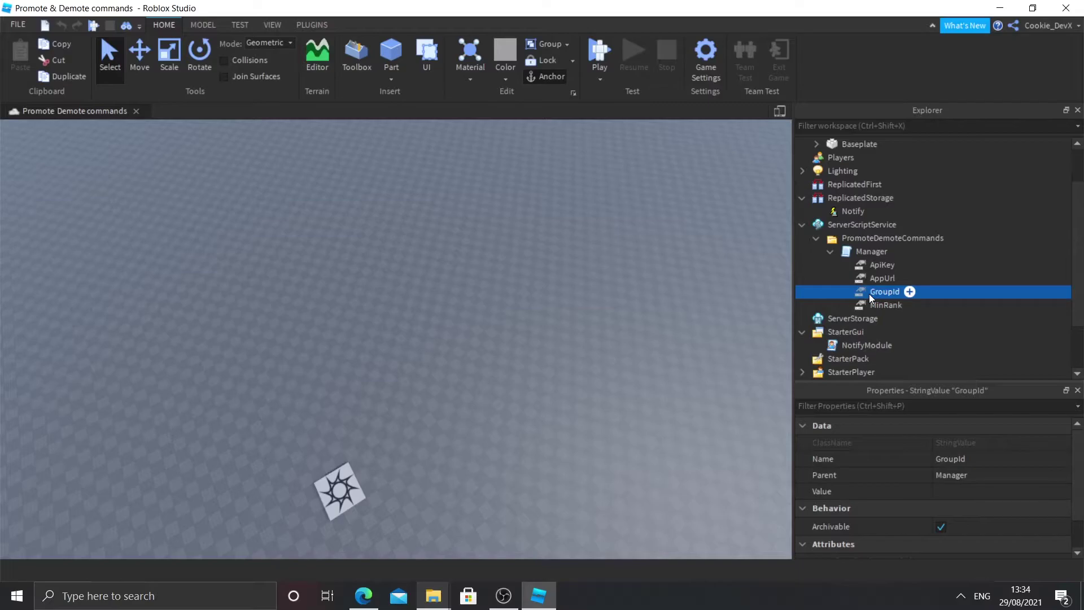
click(363, 596)
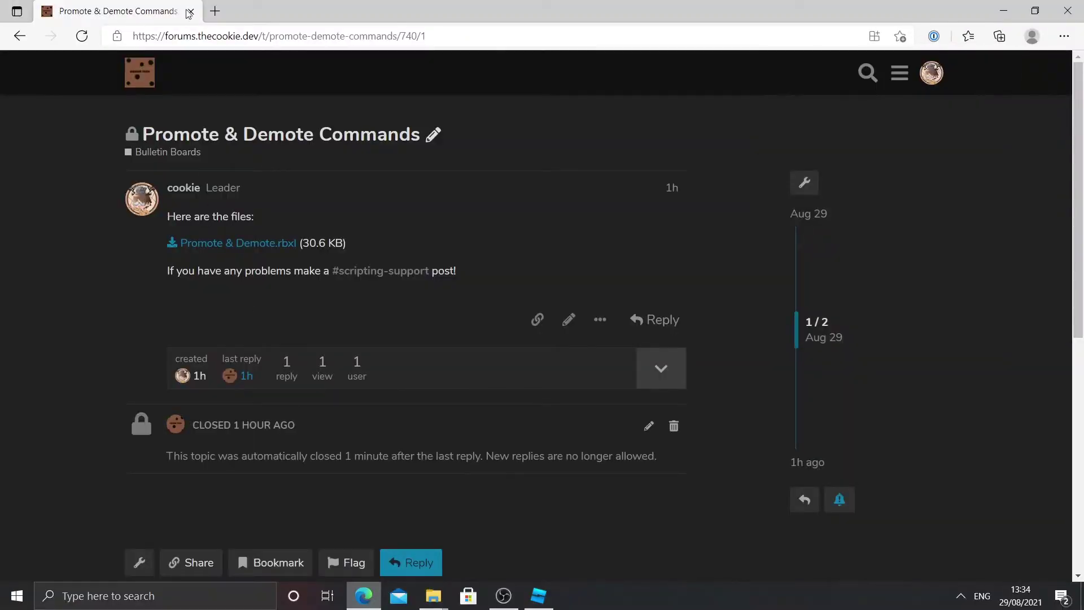
Step: Go to roblox.com in a new tab and open the Cookie Tech group from Groups
click(214, 10)
text(roblox.co)
key(Return)
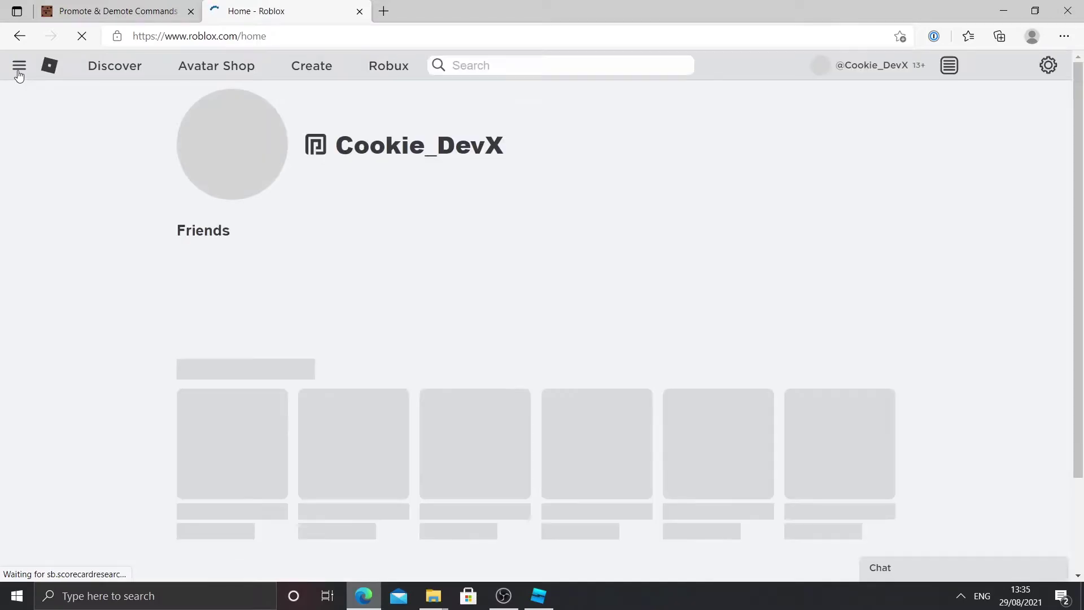
click(19, 66)
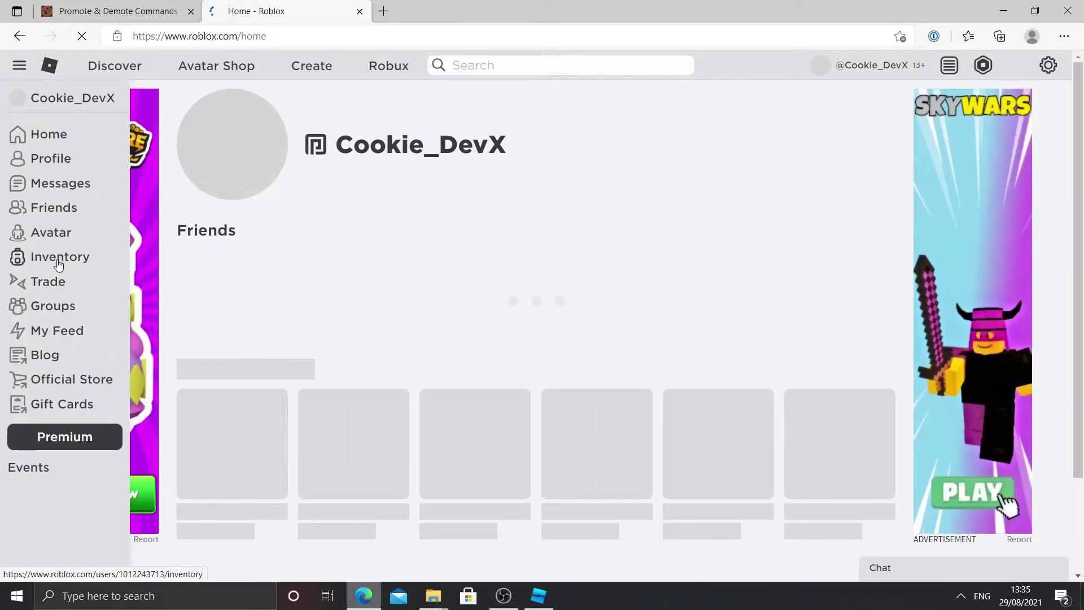
click(52, 306)
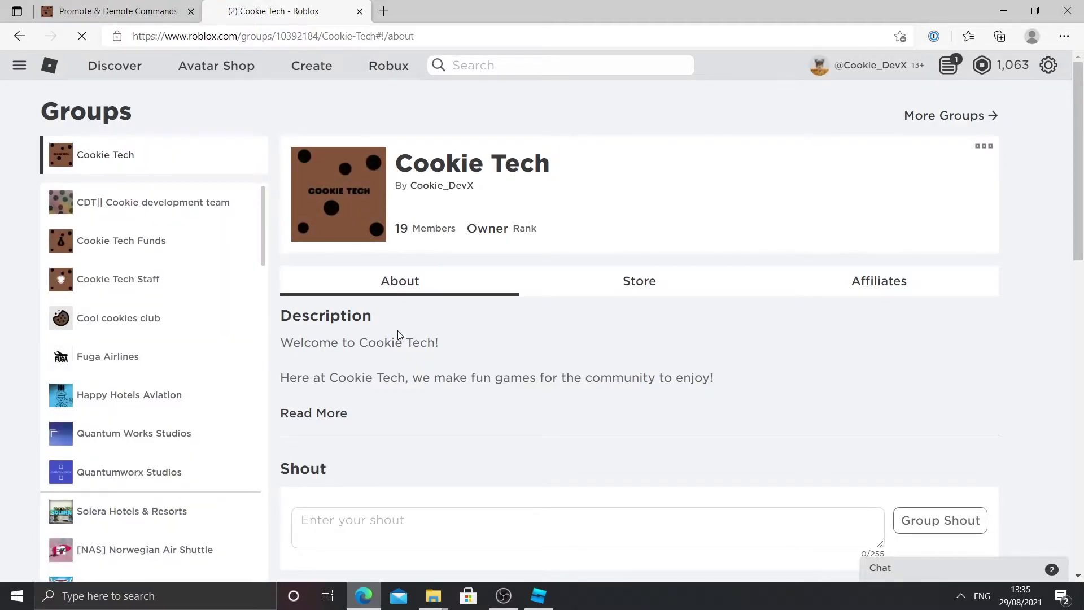
Step: Copy the group ID from the group page's address and return to Studio
double_click(275, 37)
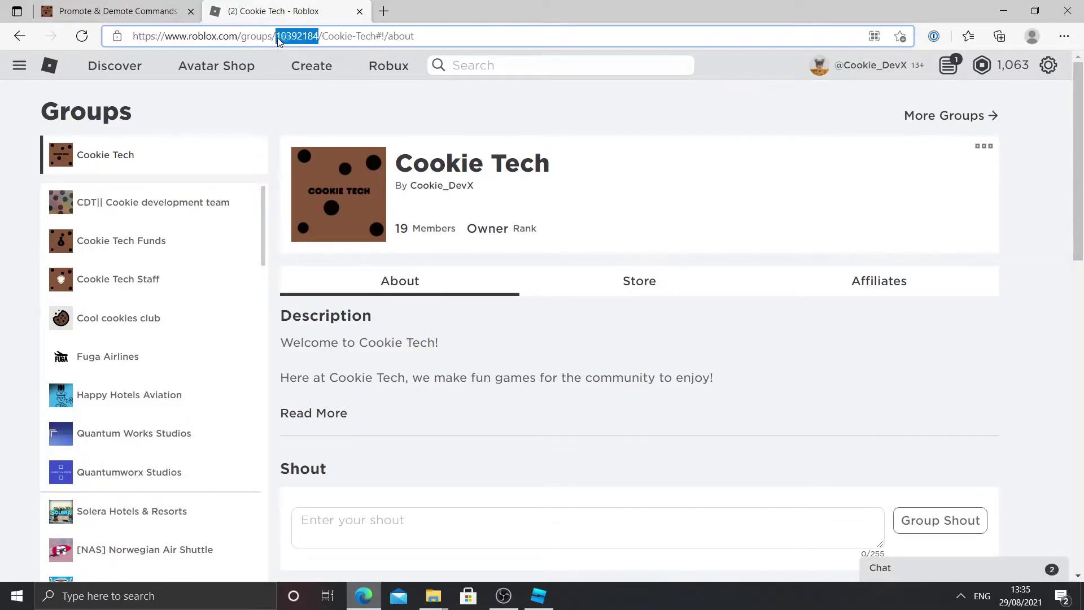
click(277, 40)
click(303, 37)
right_click(304, 39)
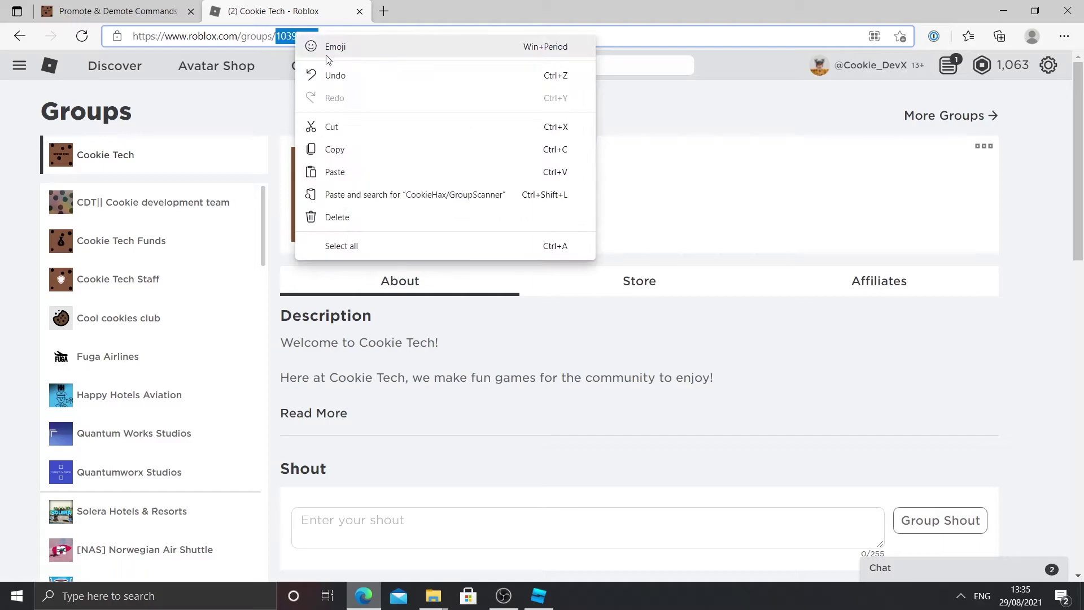
click(342, 147)
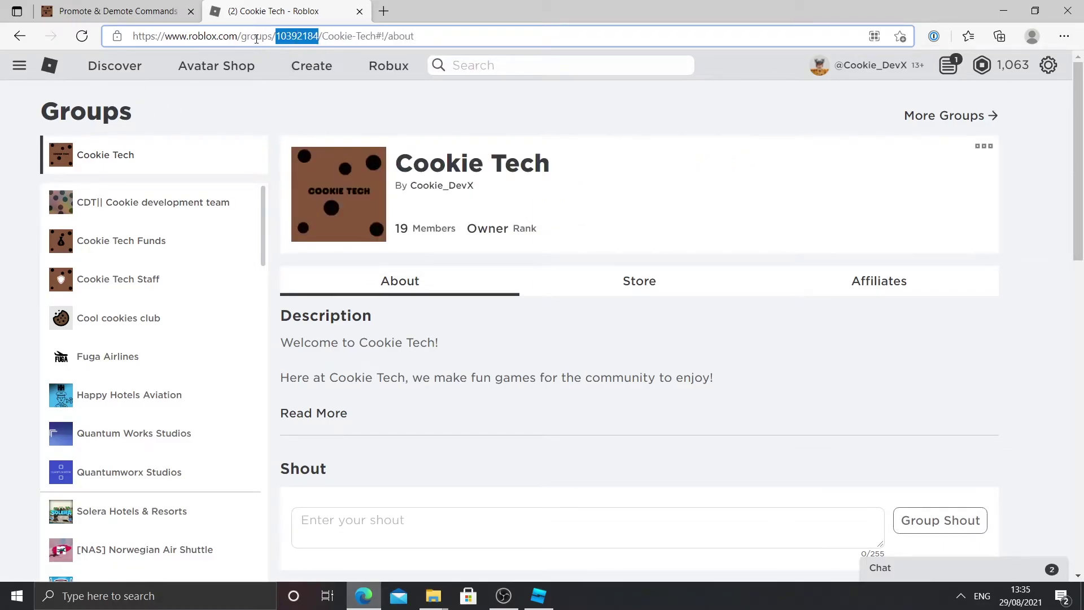
click(540, 596)
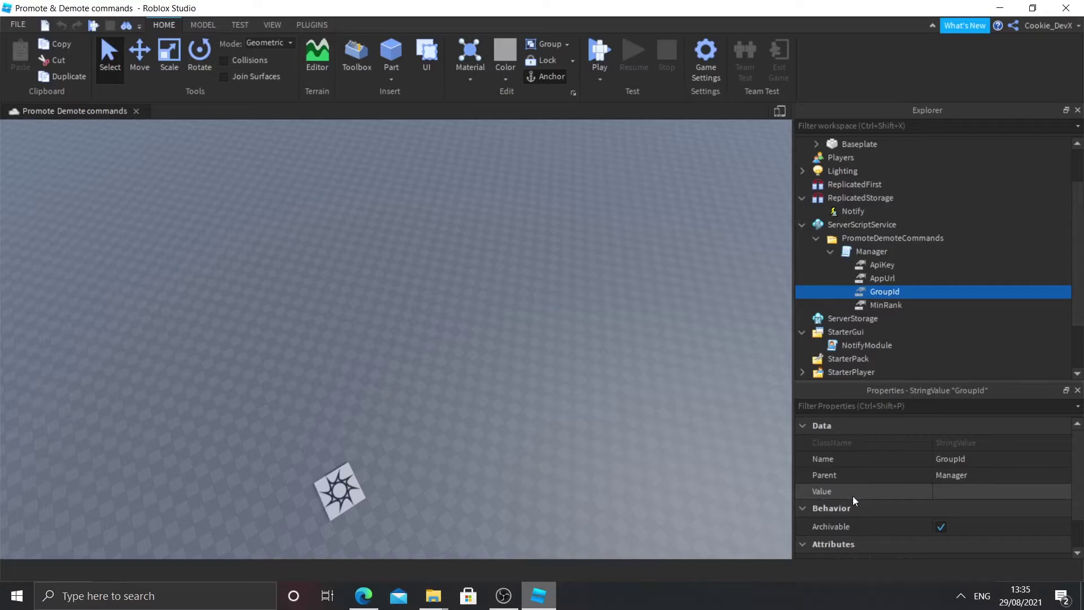
Step: Paste the group ID 10392184 into GroupId's Value property
click(938, 491)
key(ctrl+v)
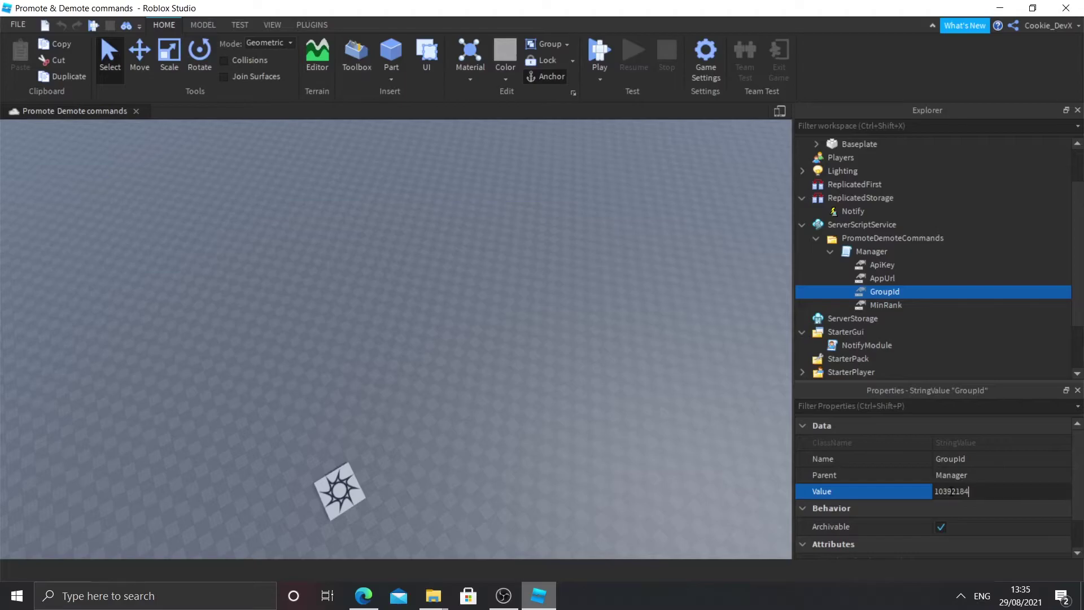
key(Return)
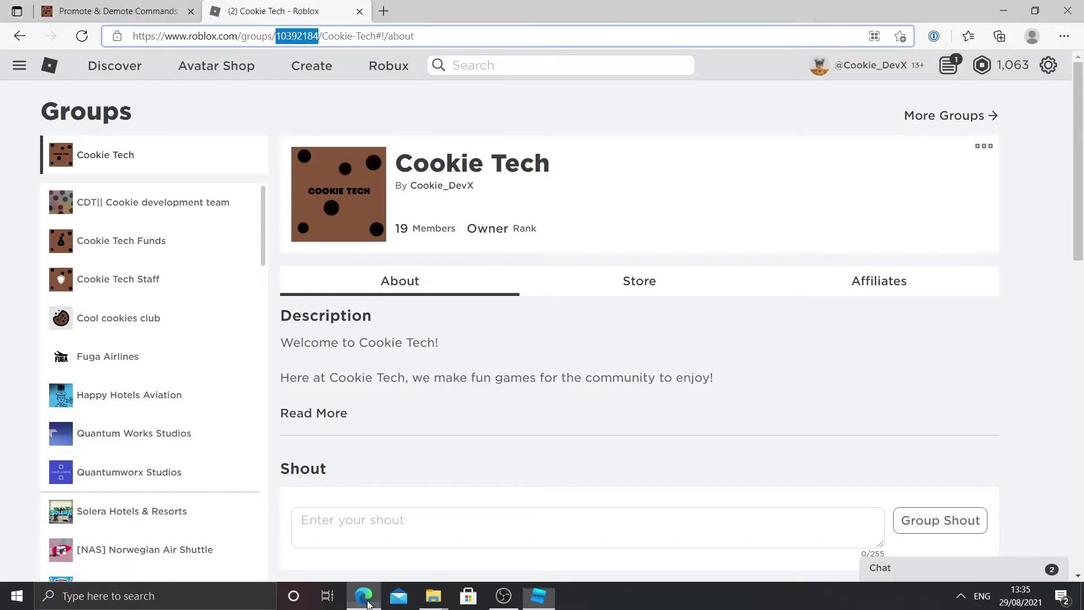
Step: Check the group's role member counts, then open Configure Group for Cookie Tech
click(370, 602)
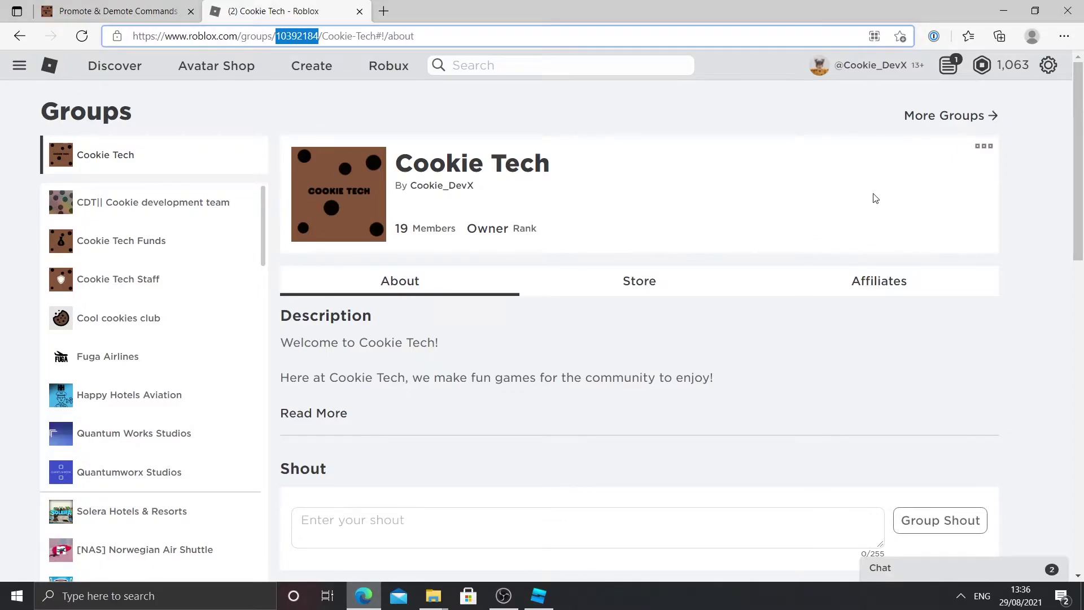
scroll(709, 404, down, 4)
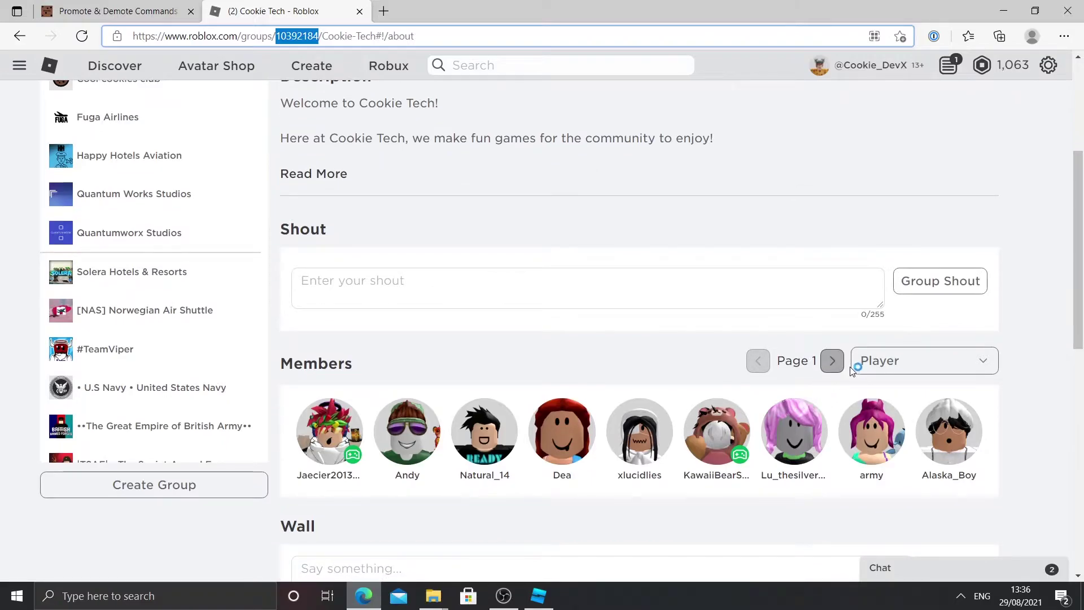
click(906, 361)
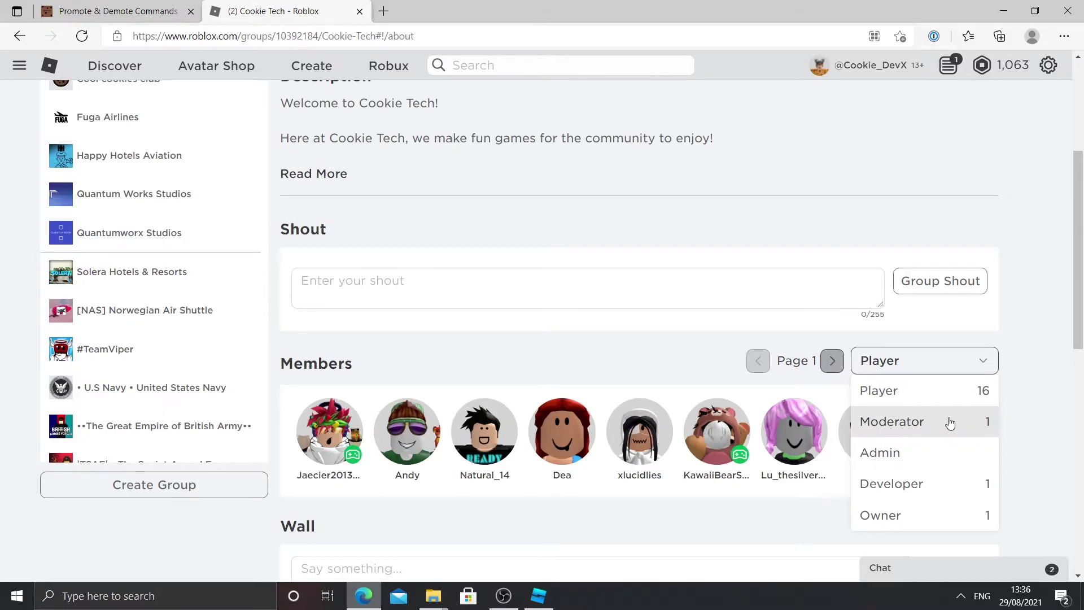
scroll(603, 259, up, 5)
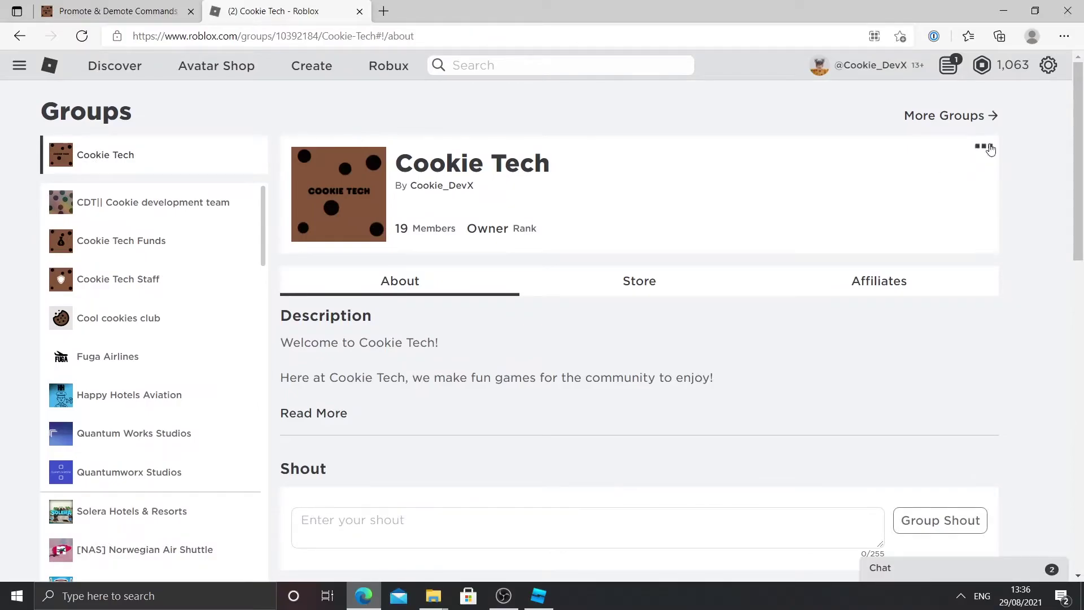
click(984, 146)
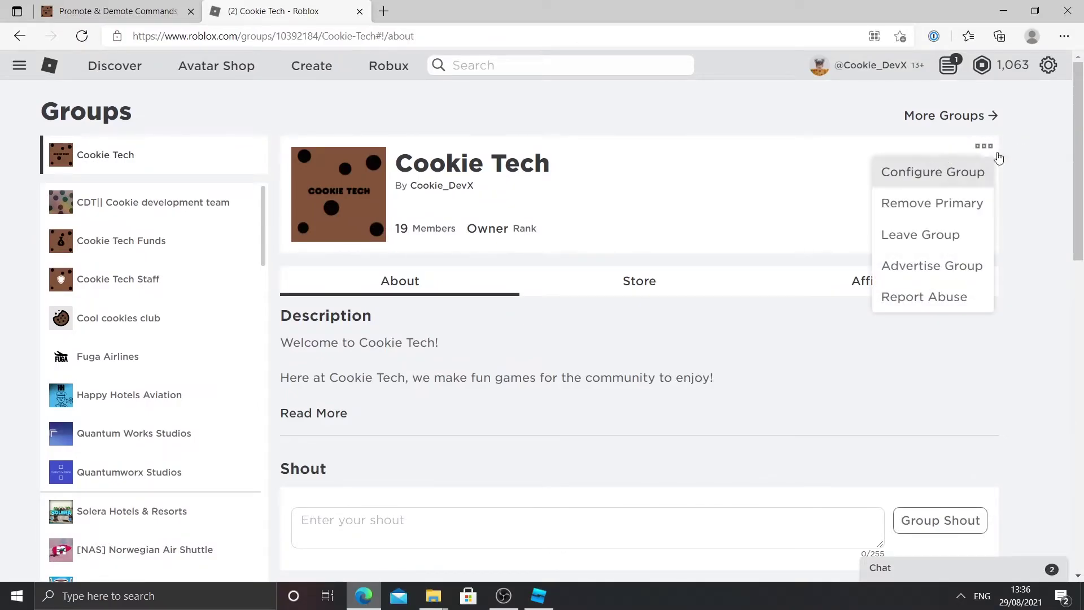
click(953, 173)
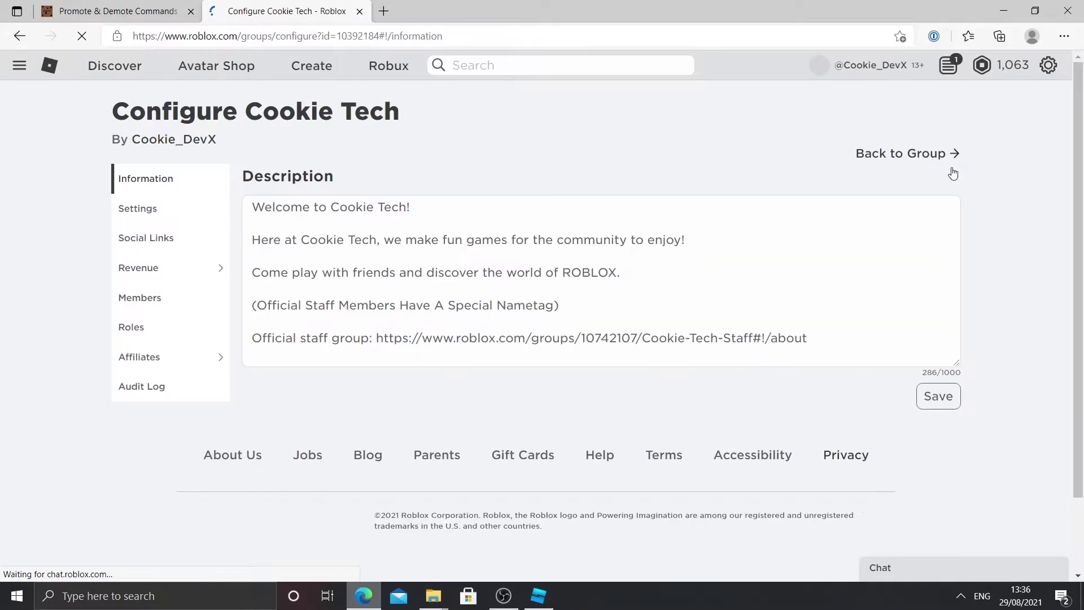
Step: Review the ranks of the Player, Moderator, Admin and Developer roles on the Roles page
click(160, 305)
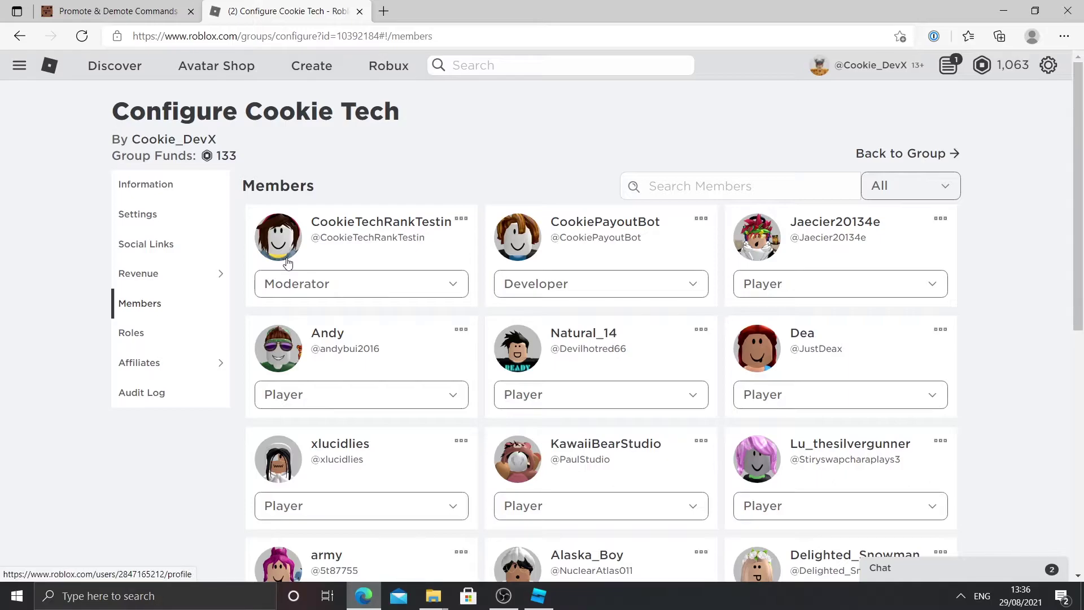
click(144, 337)
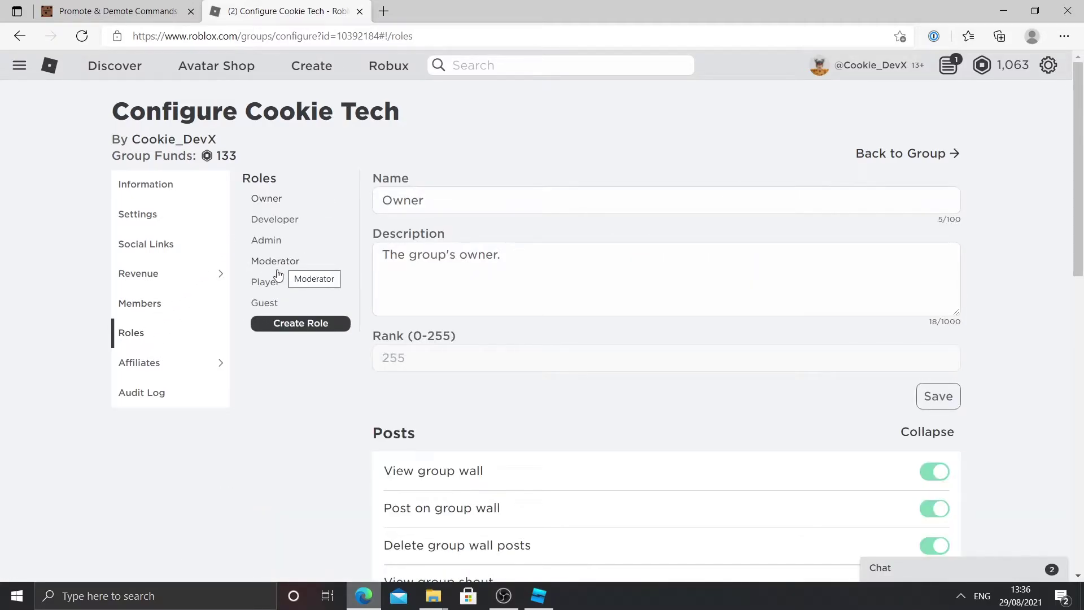
click(265, 282)
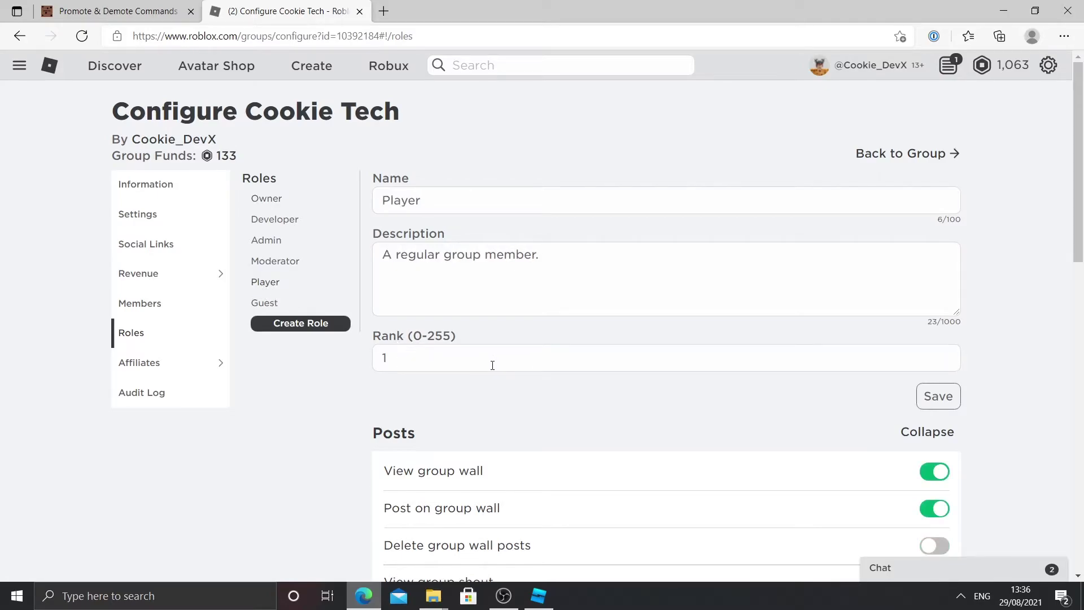
click(255, 268)
drag(452, 359, 307, 362)
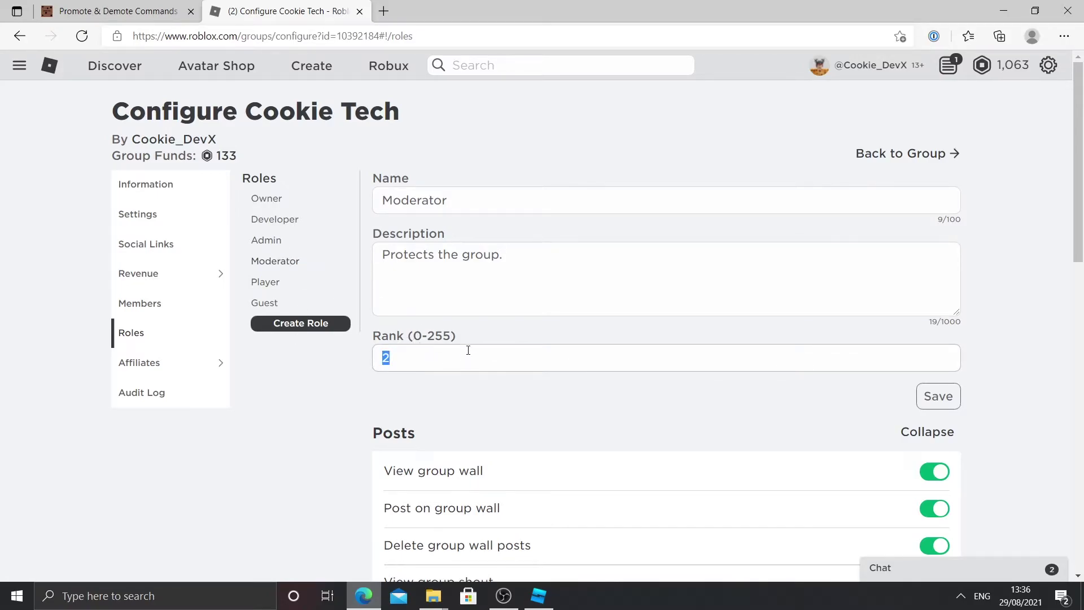
click(280, 244)
click(274, 222)
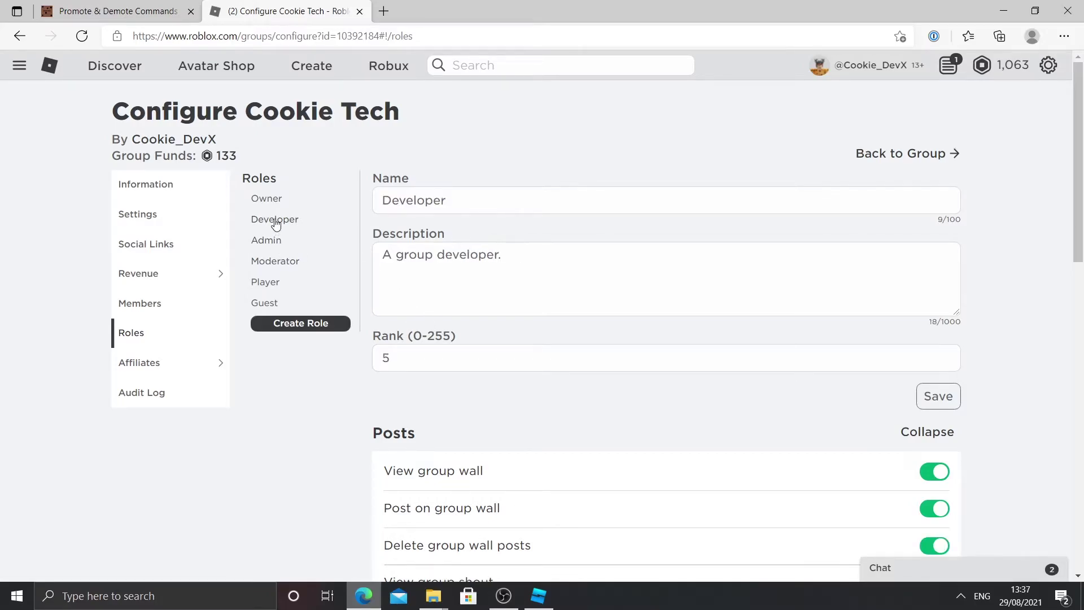
click(261, 288)
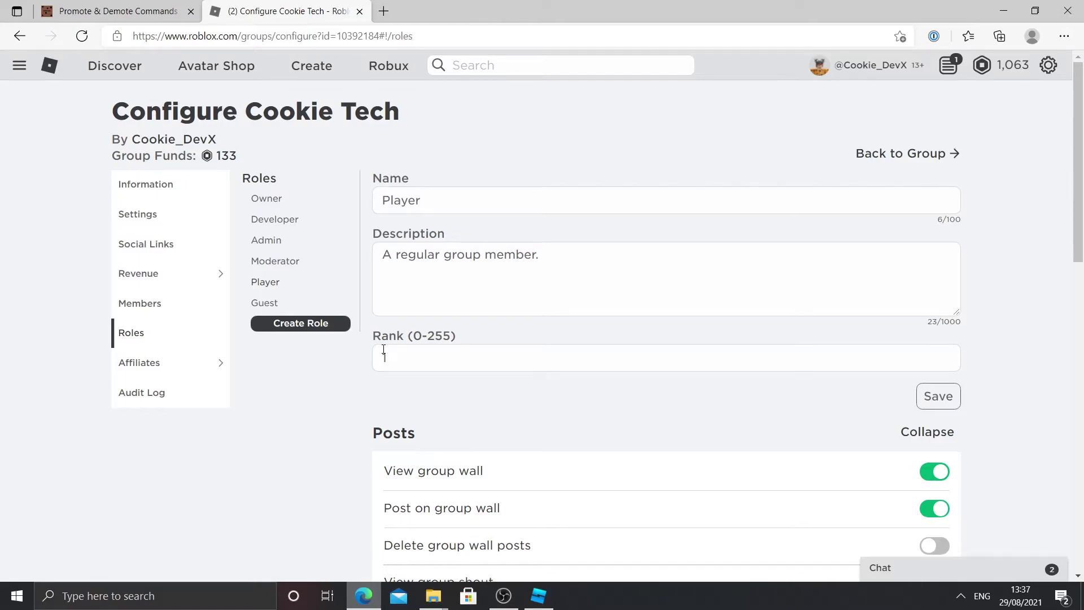
Step: Copy the Moderator role's rank, 2
click(293, 263)
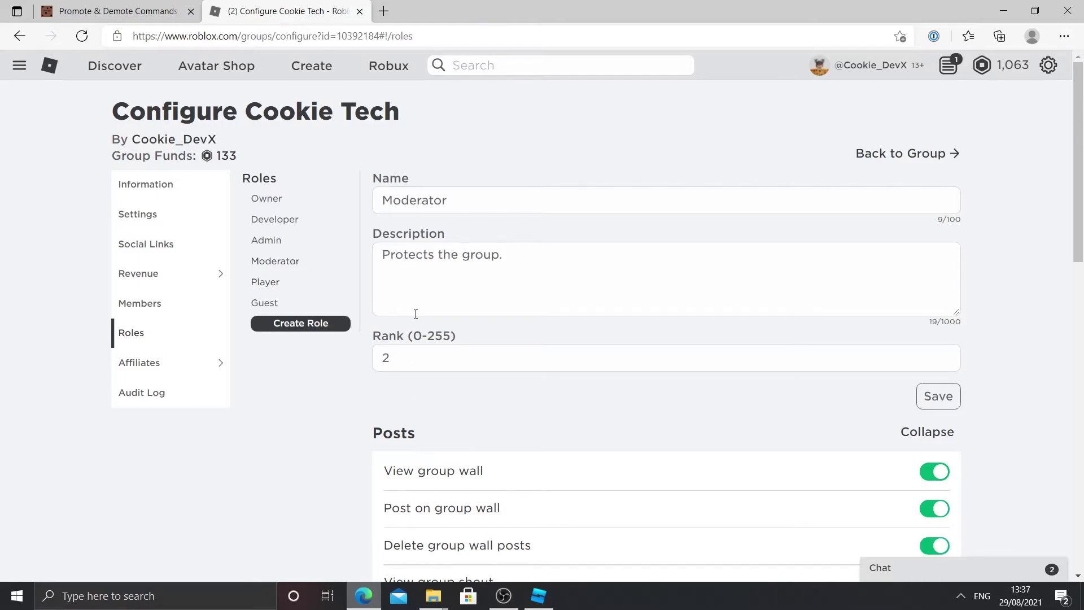
click(455, 349)
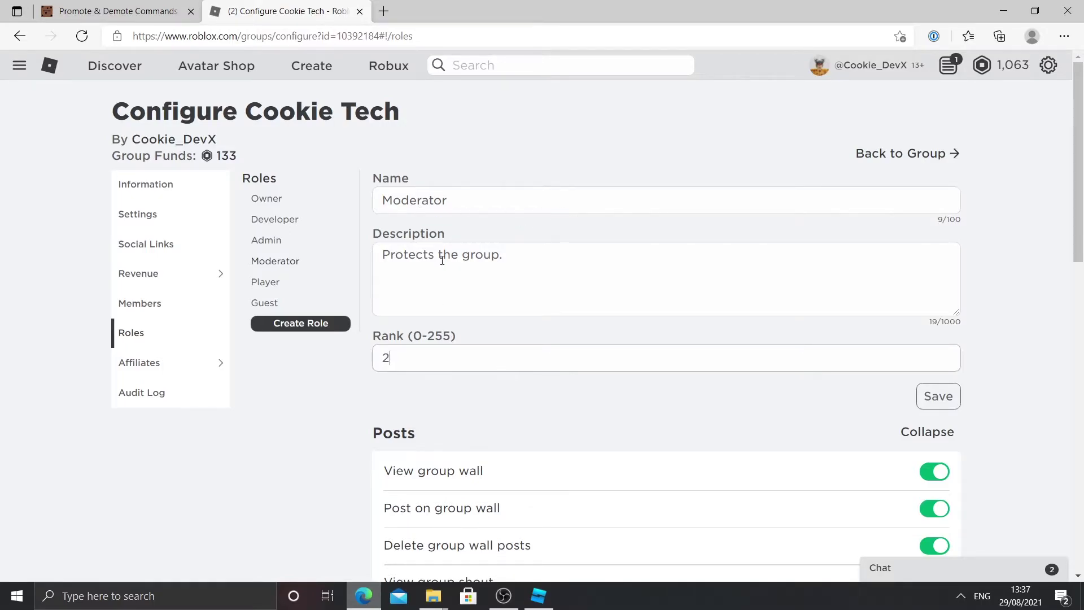
drag(453, 356, 341, 354)
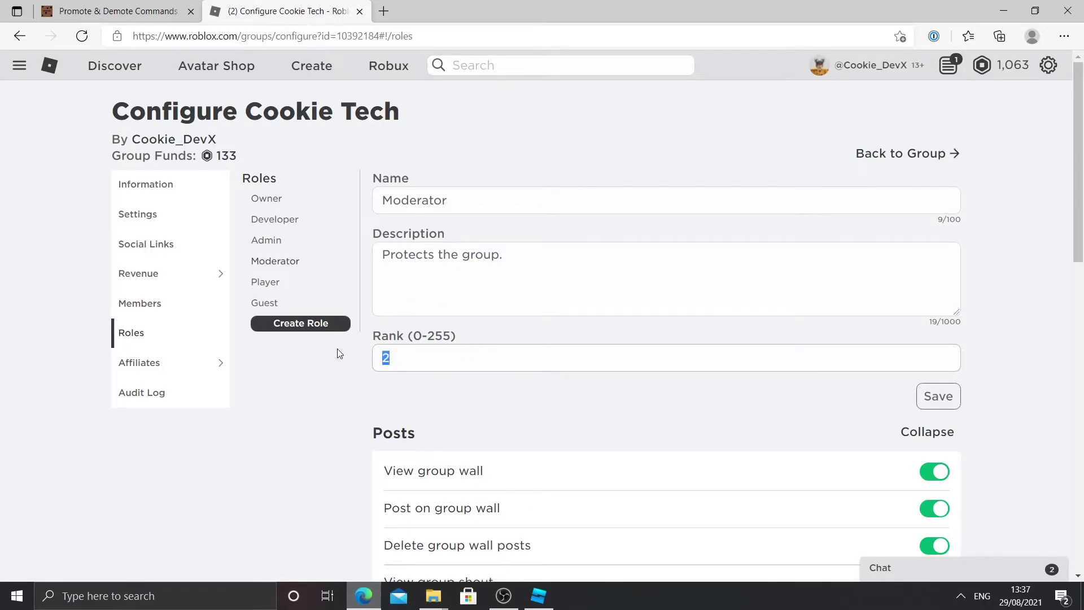
right_click(389, 358)
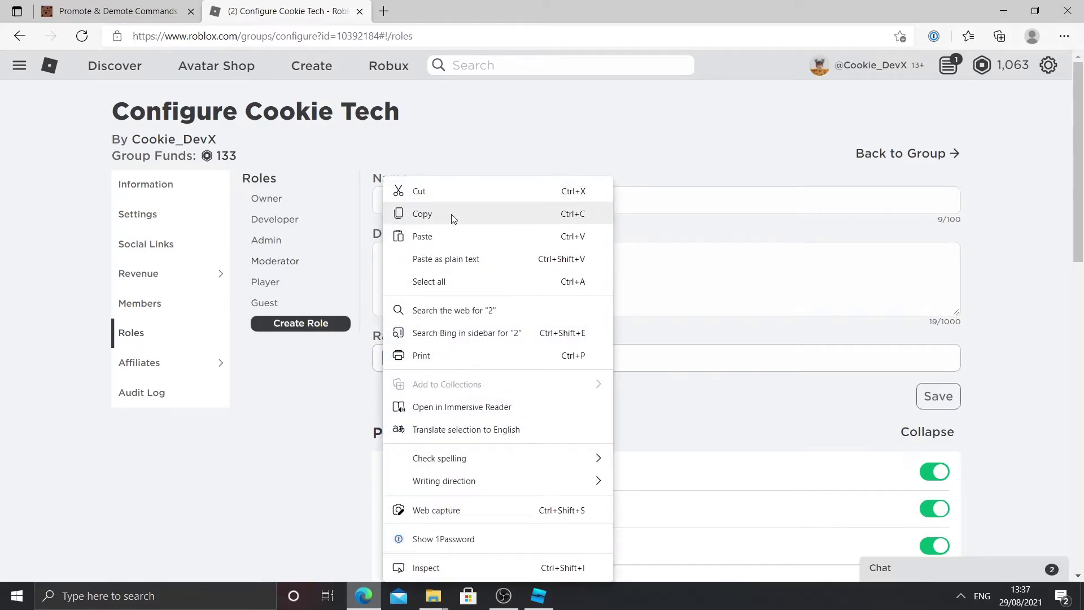
click(450, 218)
click(539, 596)
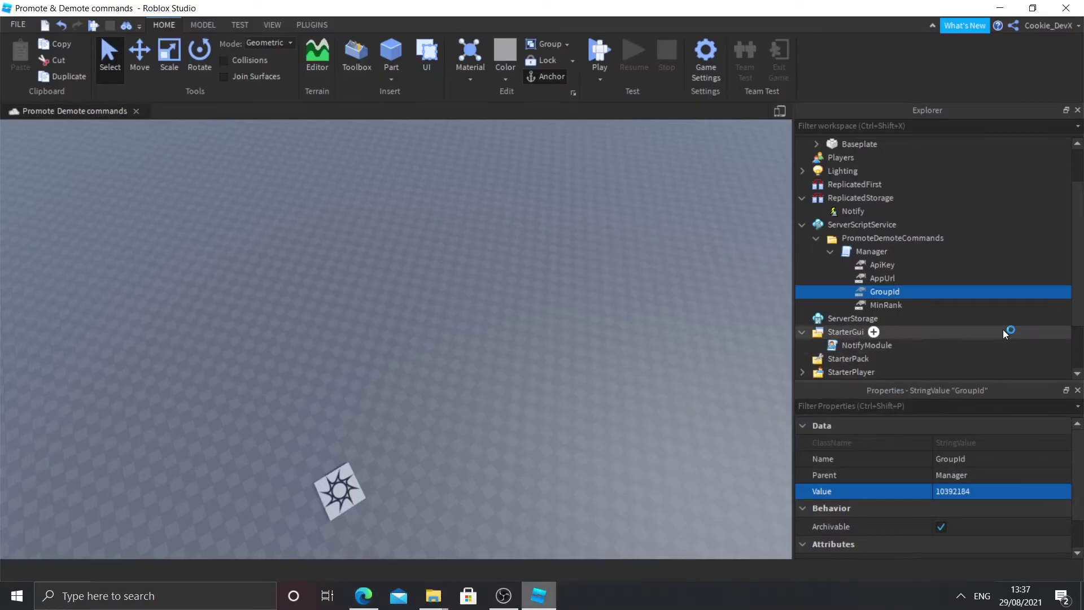
Step: Enter 2 as MinRank's Value, then recheck the GroupId and MinRank values
click(857, 305)
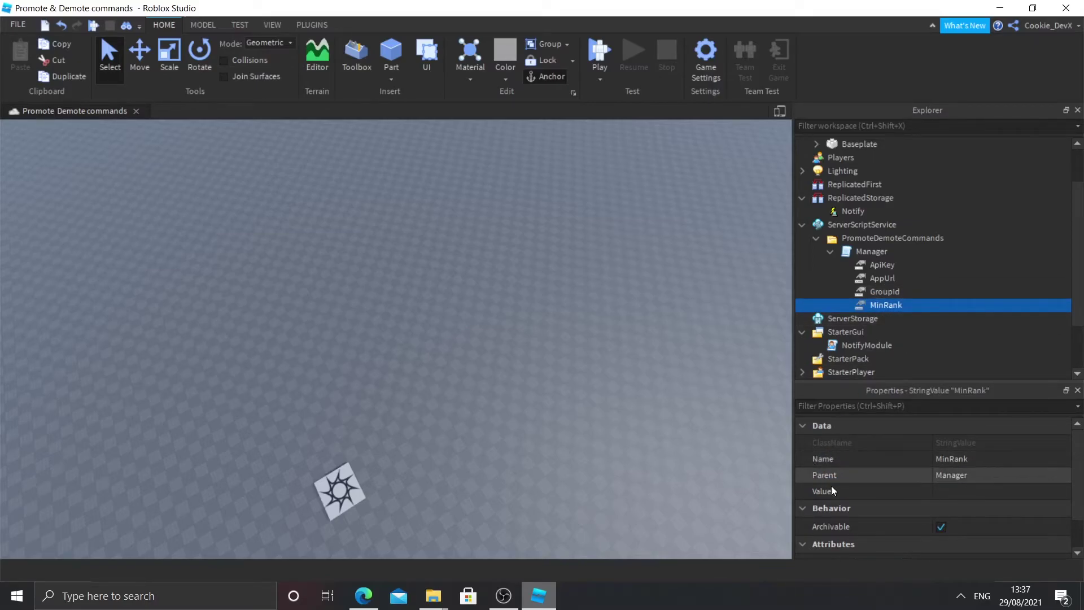
click(954, 491)
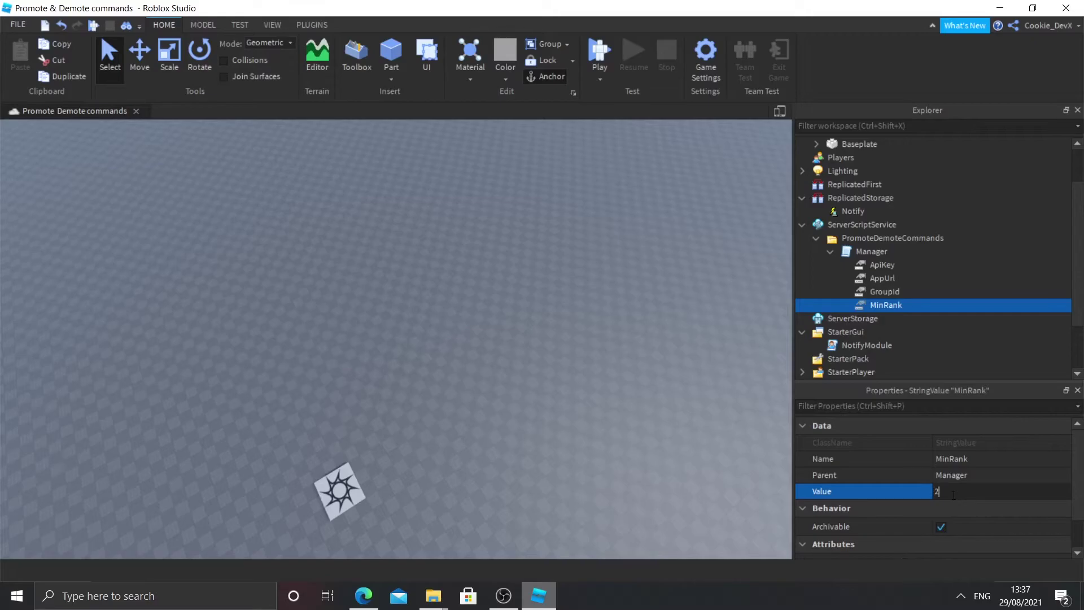
key(Return)
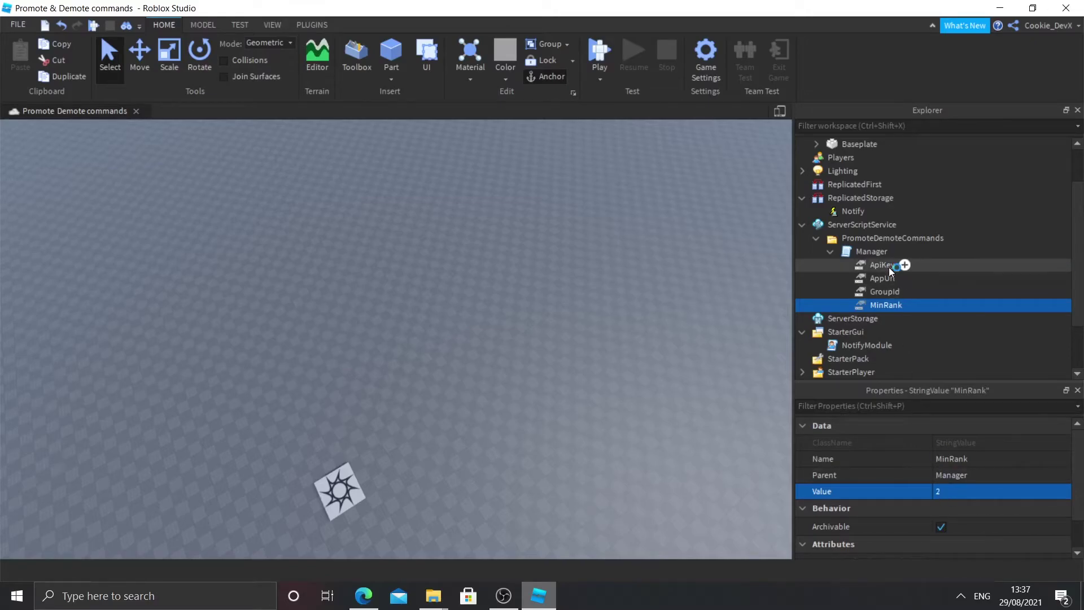
click(879, 290)
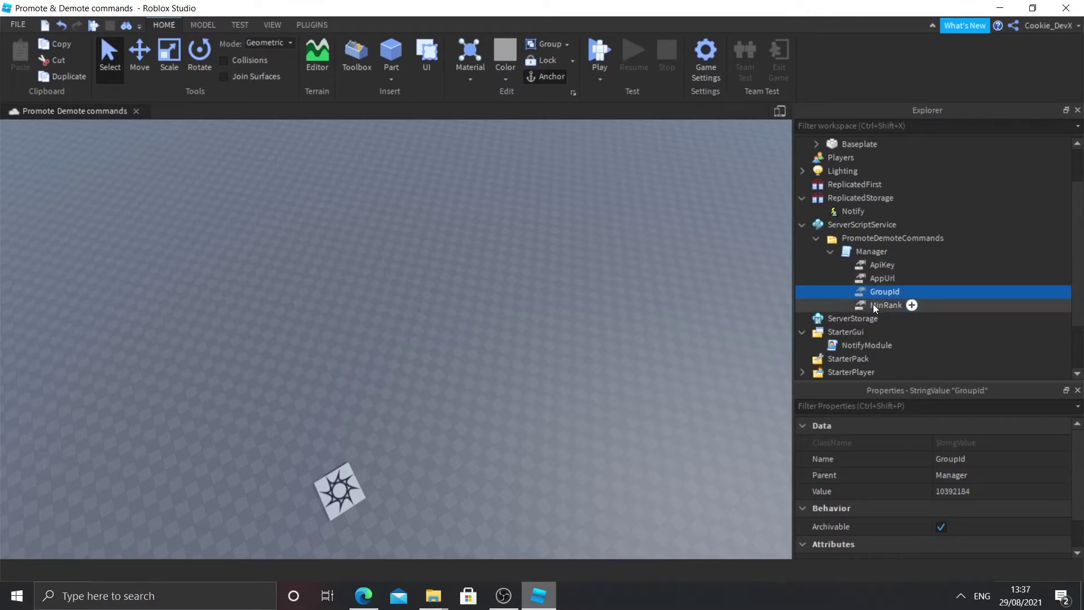
click(874, 304)
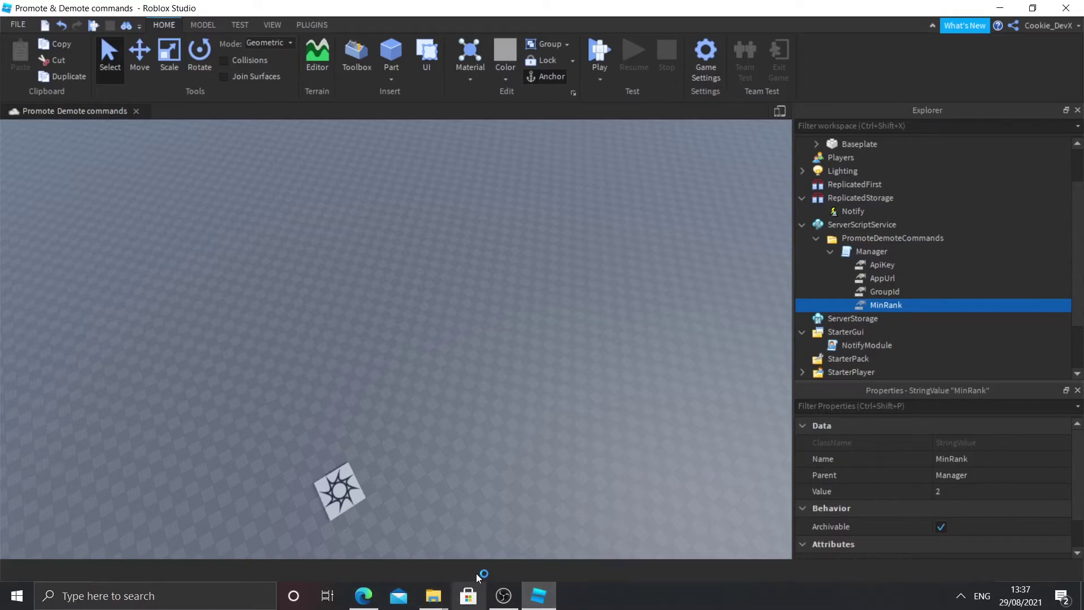
Step: Back in the browser, load github.com and the Heroku dashboard in two new tabs
click(354, 597)
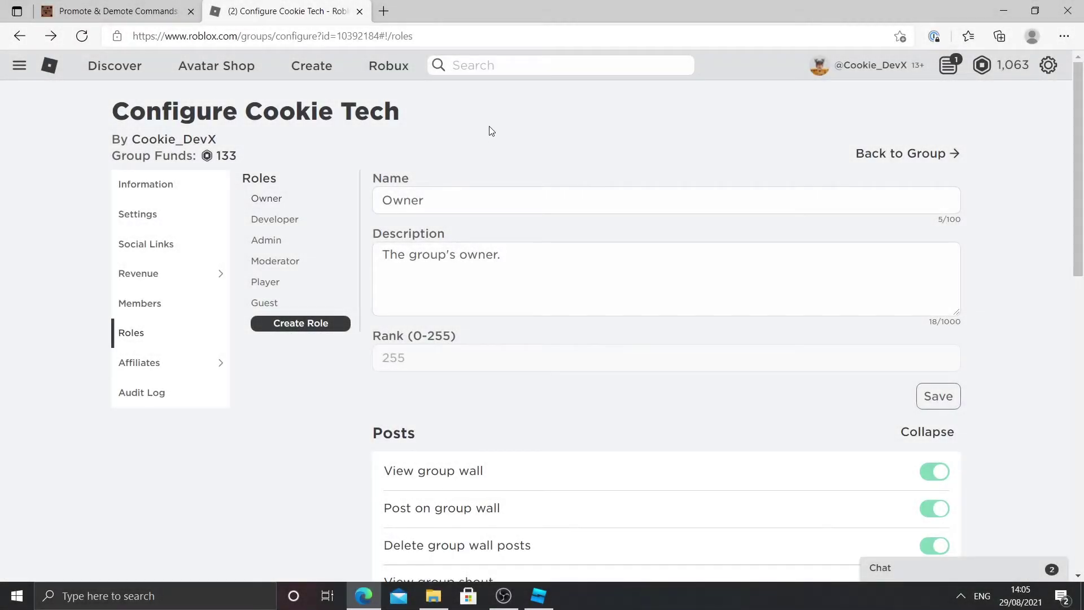
click(386, 12)
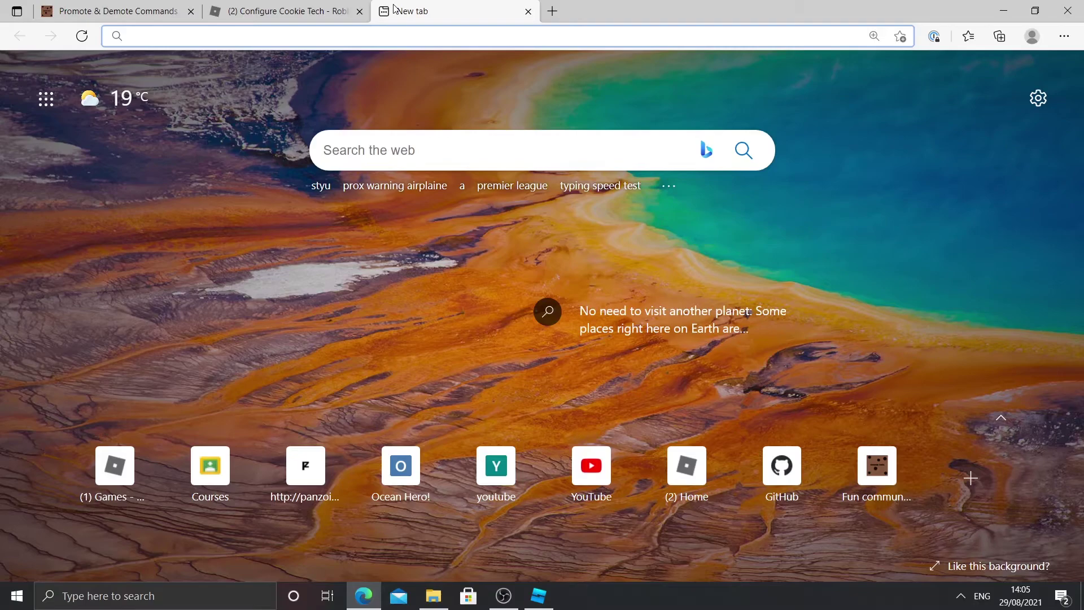
text(github.com)
key(Return)
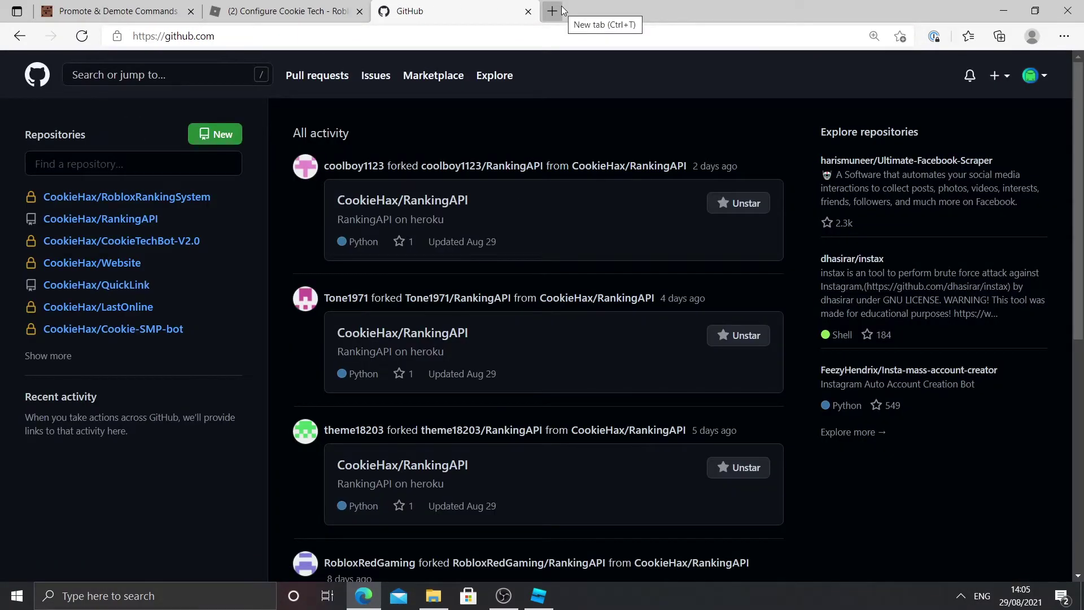
click(552, 11)
text(heroku.com)
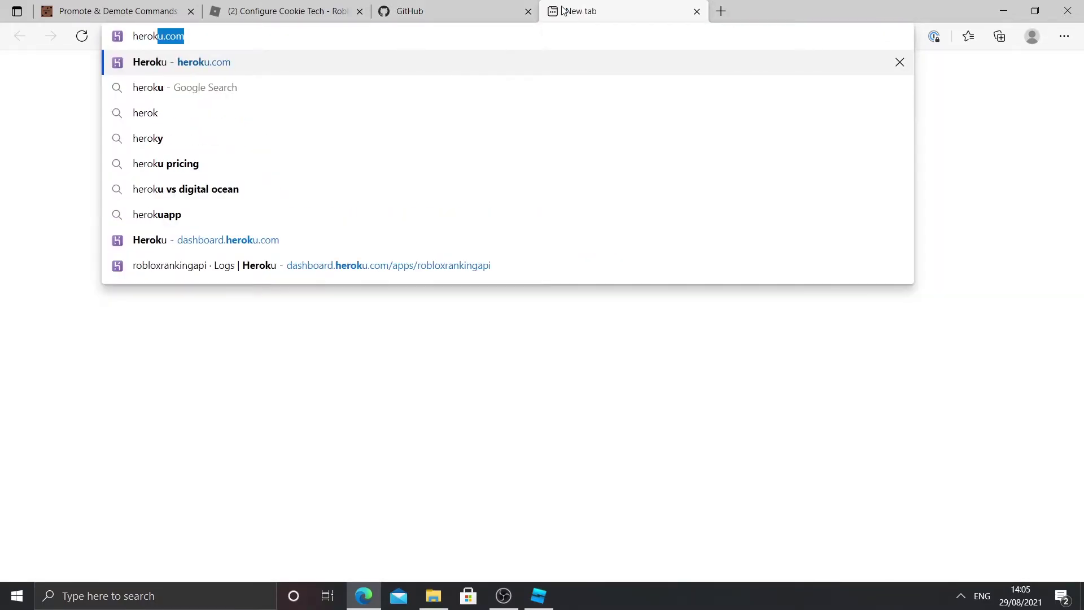
key(Return)
Step: In GitHub, open the RobloxRankingSystem repository's .env file
click(504, 13)
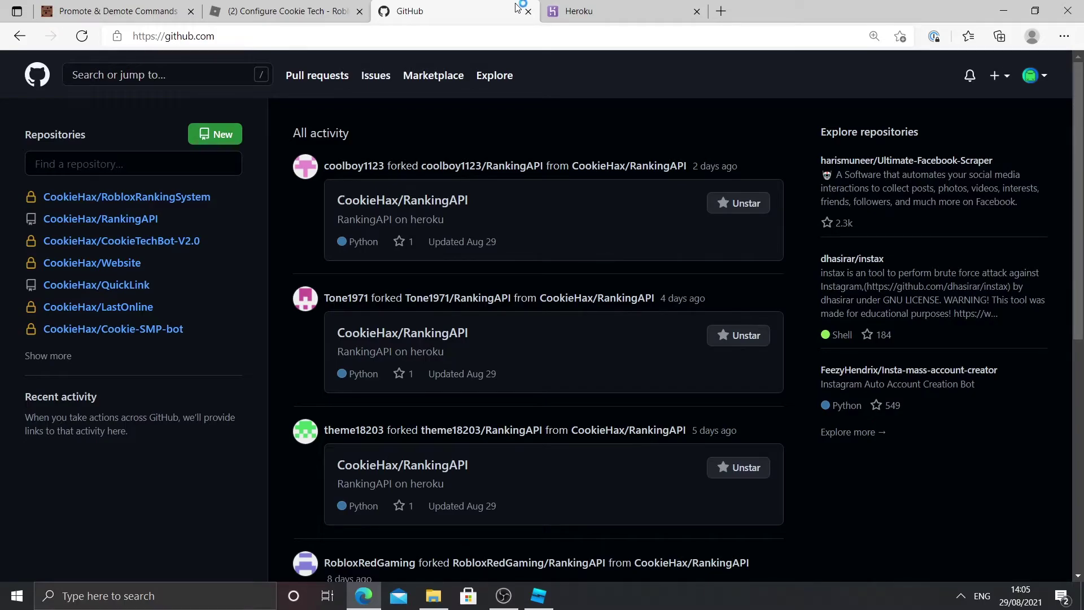
click(195, 199)
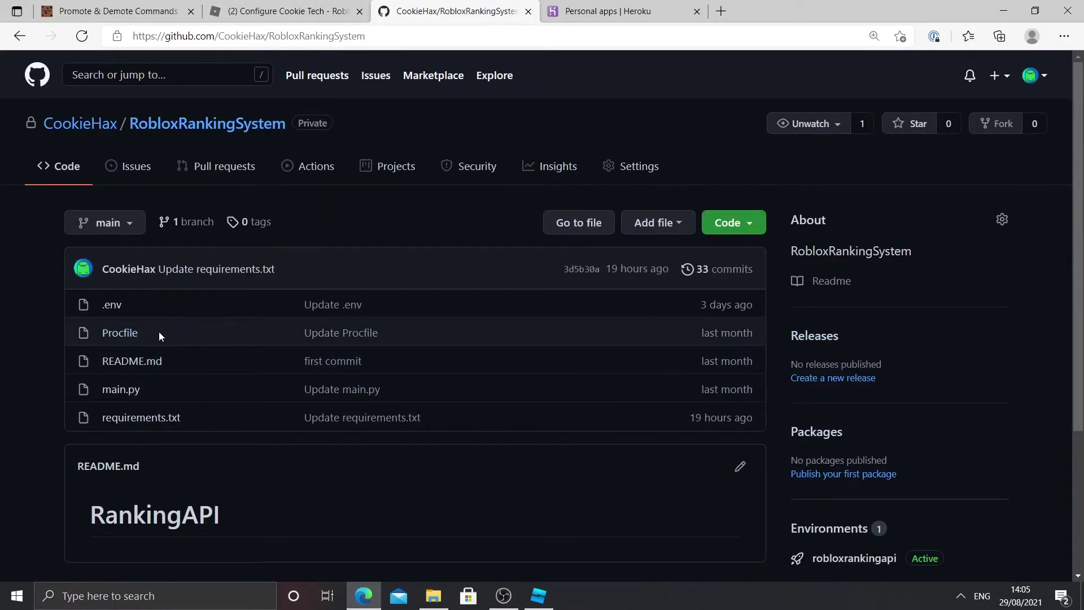
click(116, 308)
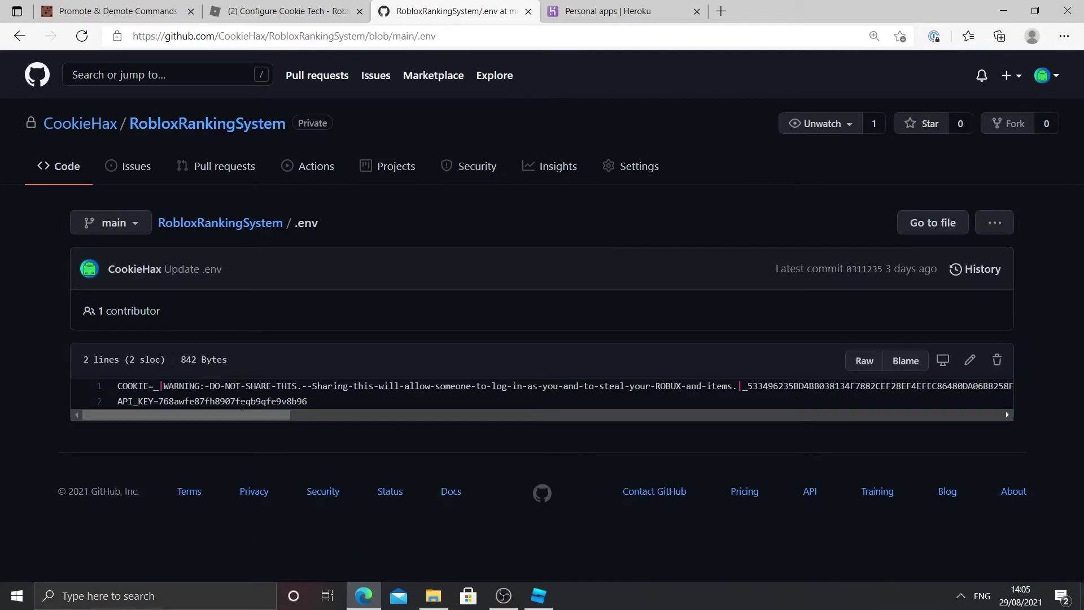
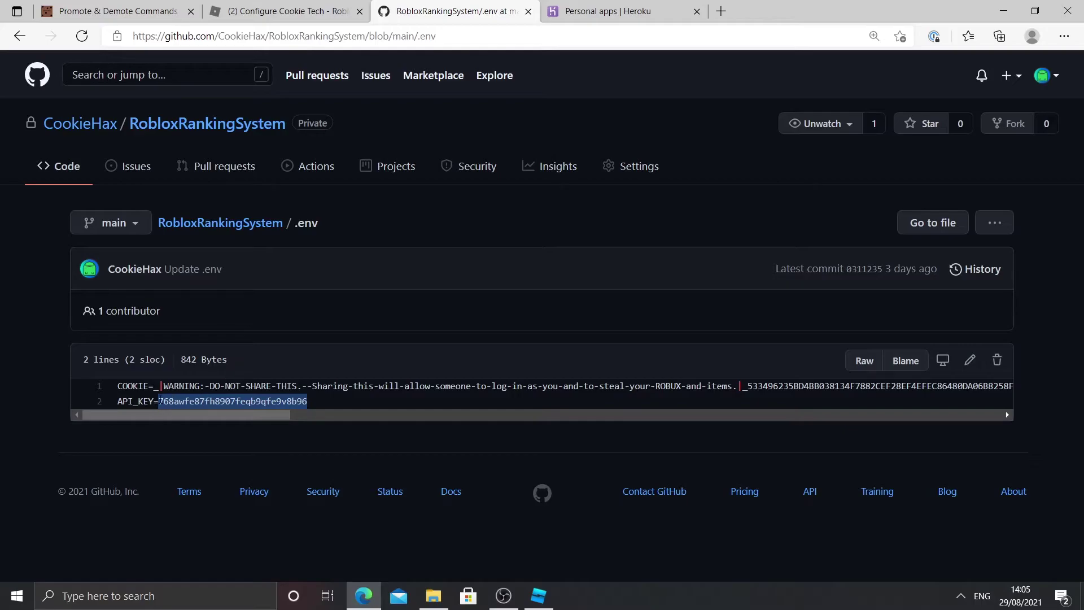
Step: Deselect the copied API_KEY value in the repository's .env file
click(155, 402)
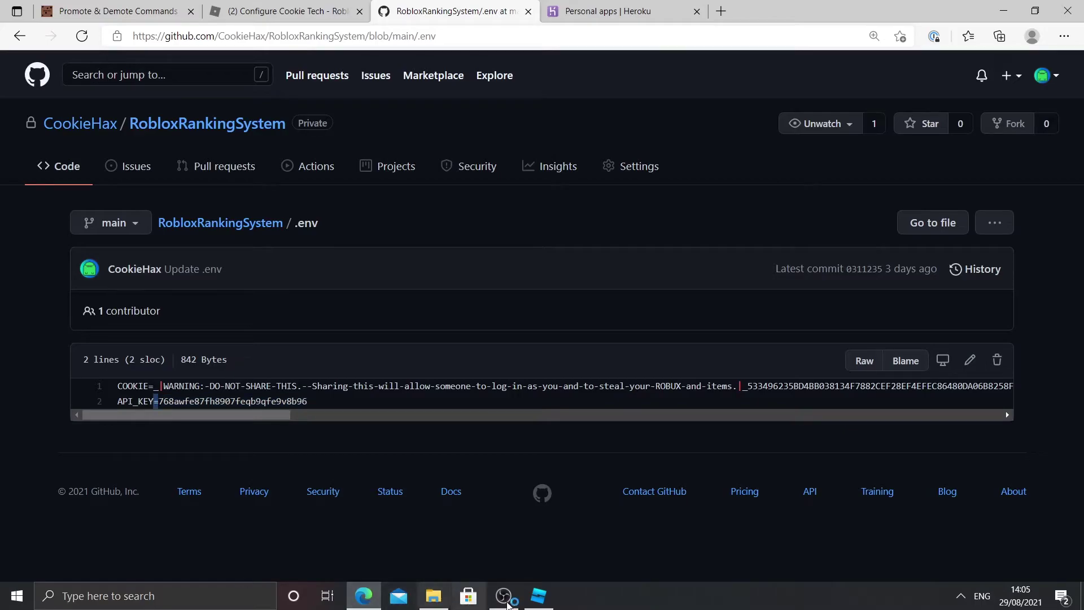
Step: Paste the copied API key into the Value of Manager's ApiKey StringValue
click(541, 597)
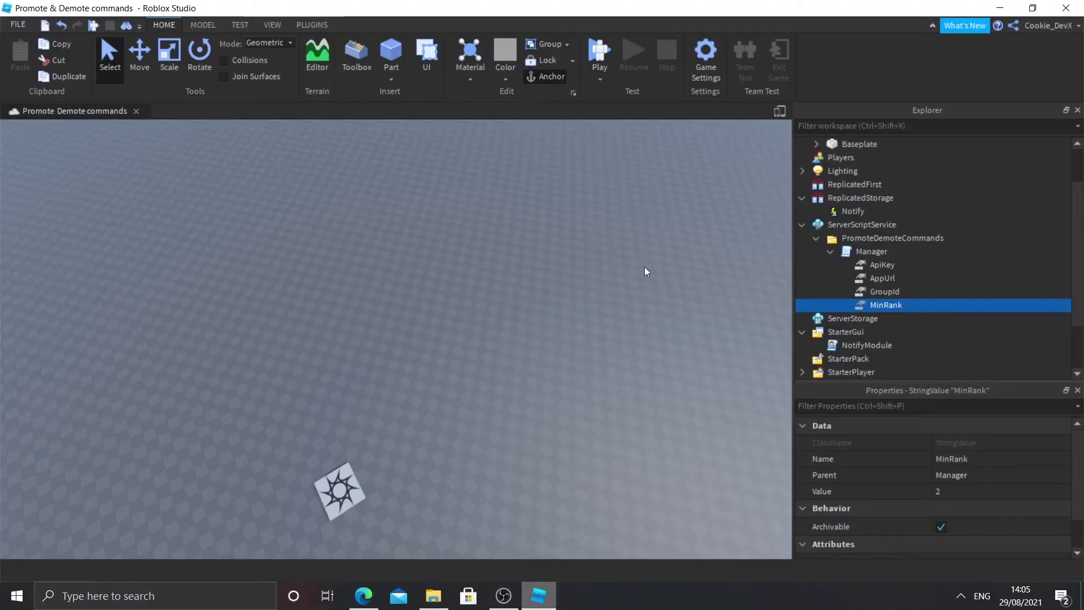
click(879, 266)
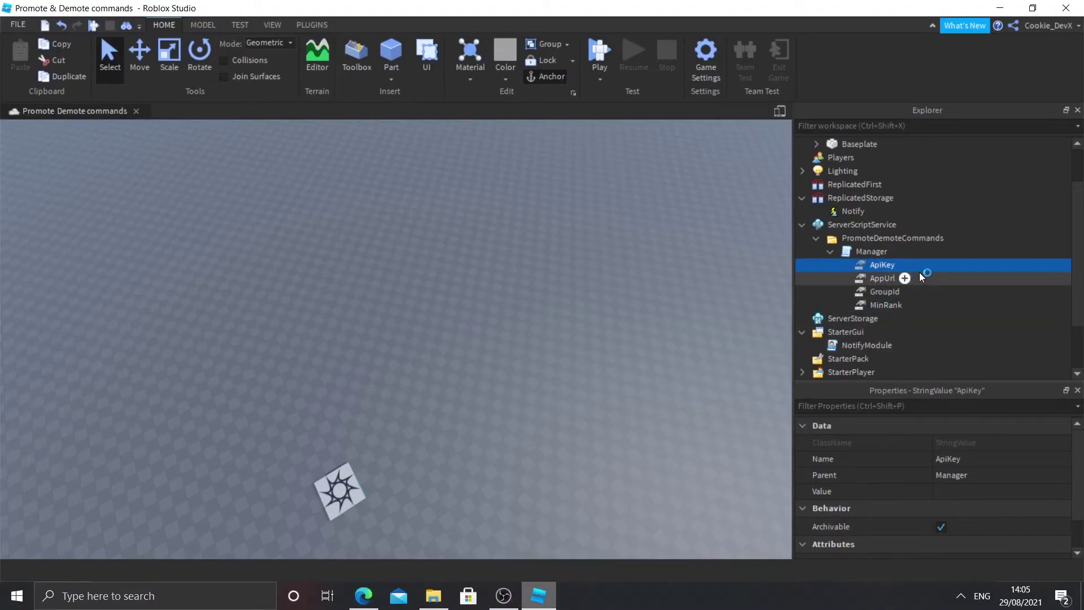
click(949, 492)
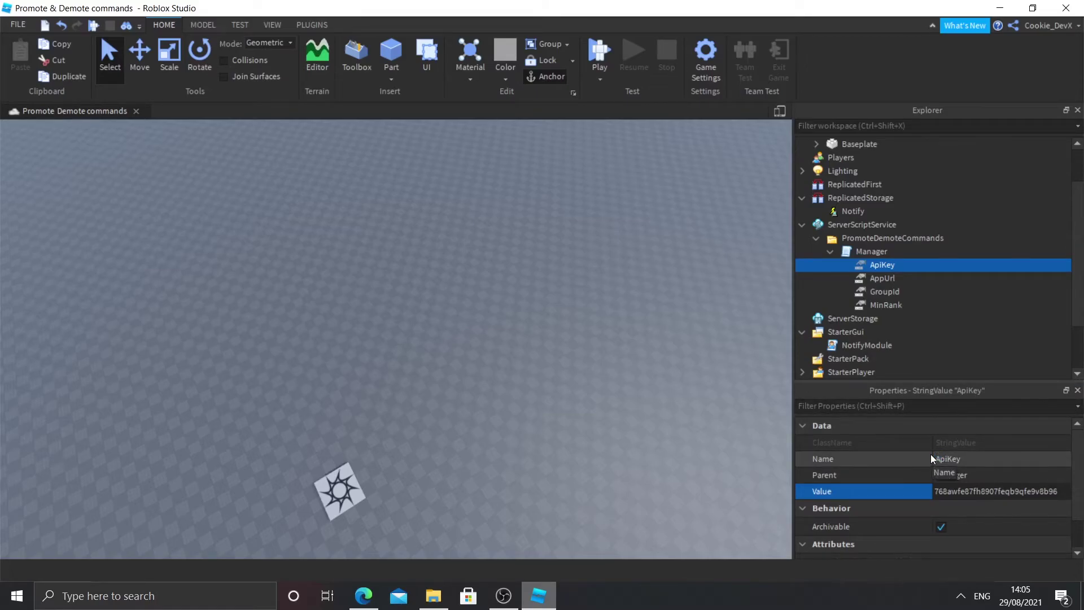
key(ctrl+a)
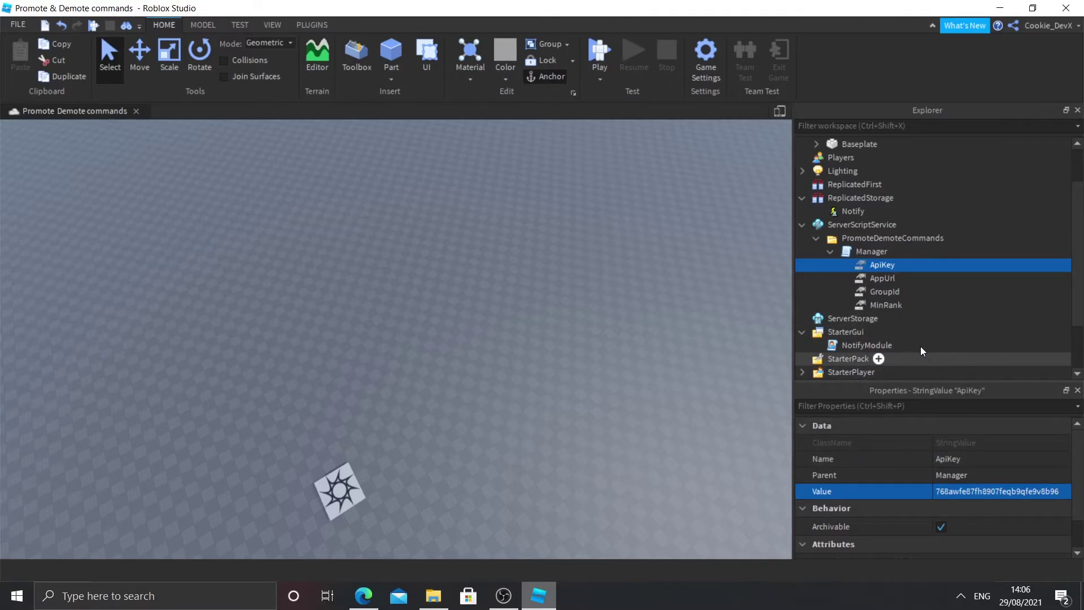
click(875, 280)
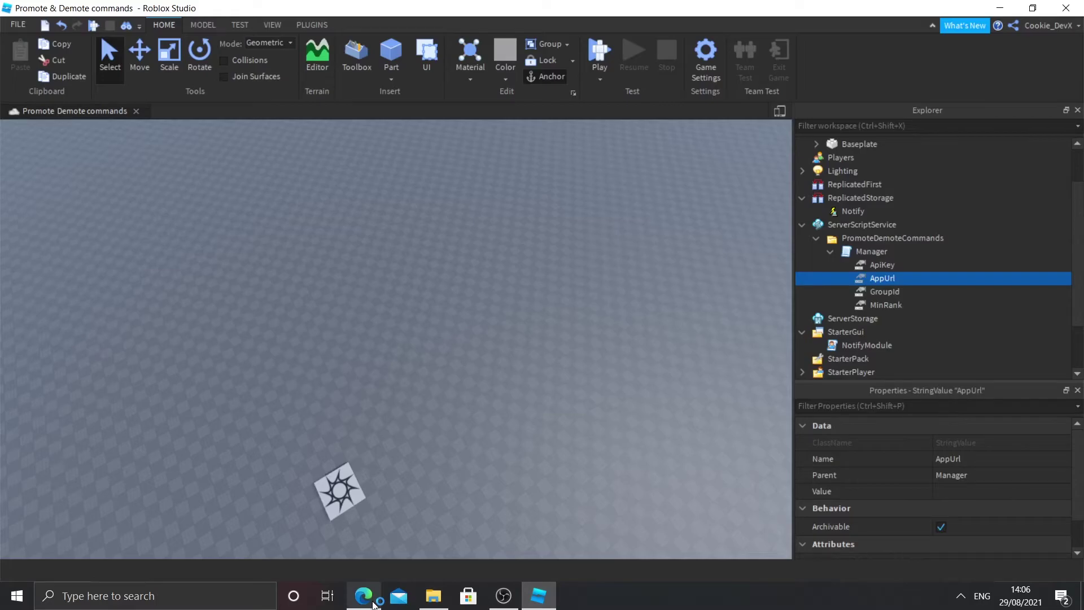
click(364, 596)
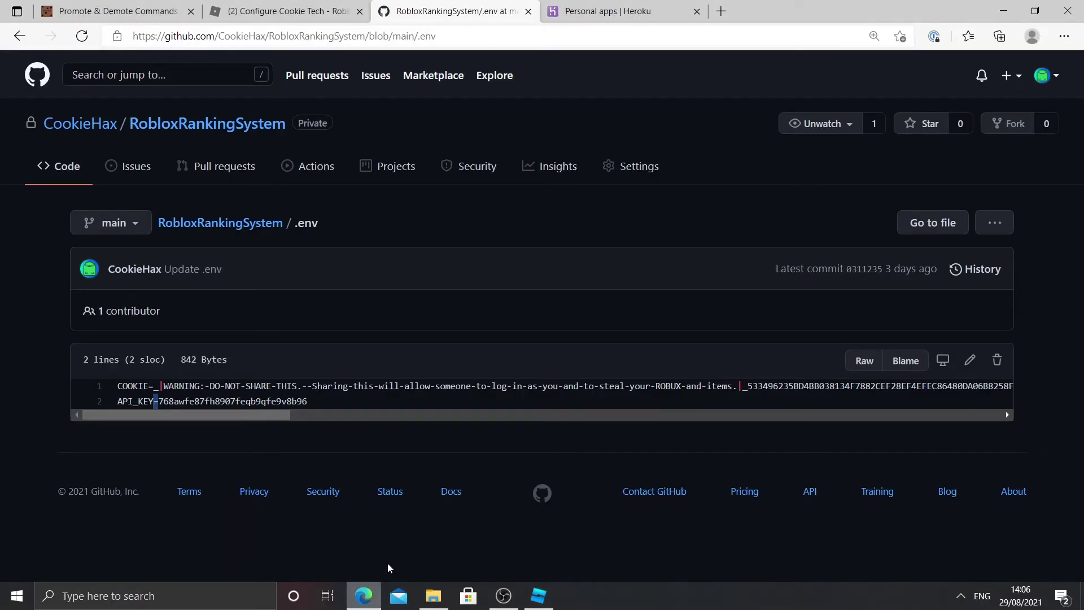
click(621, 11)
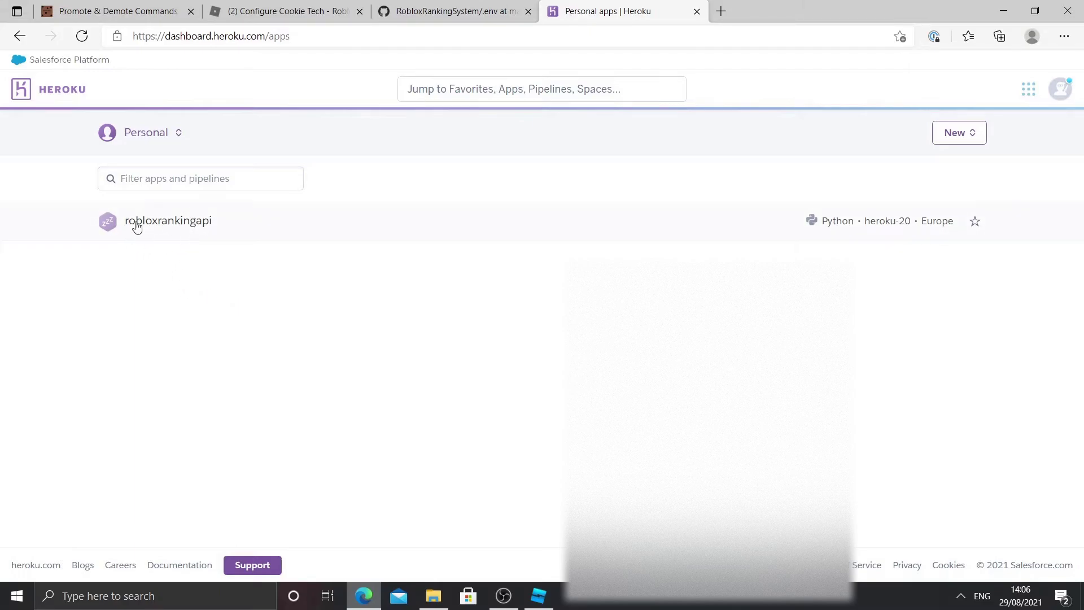
click(172, 229)
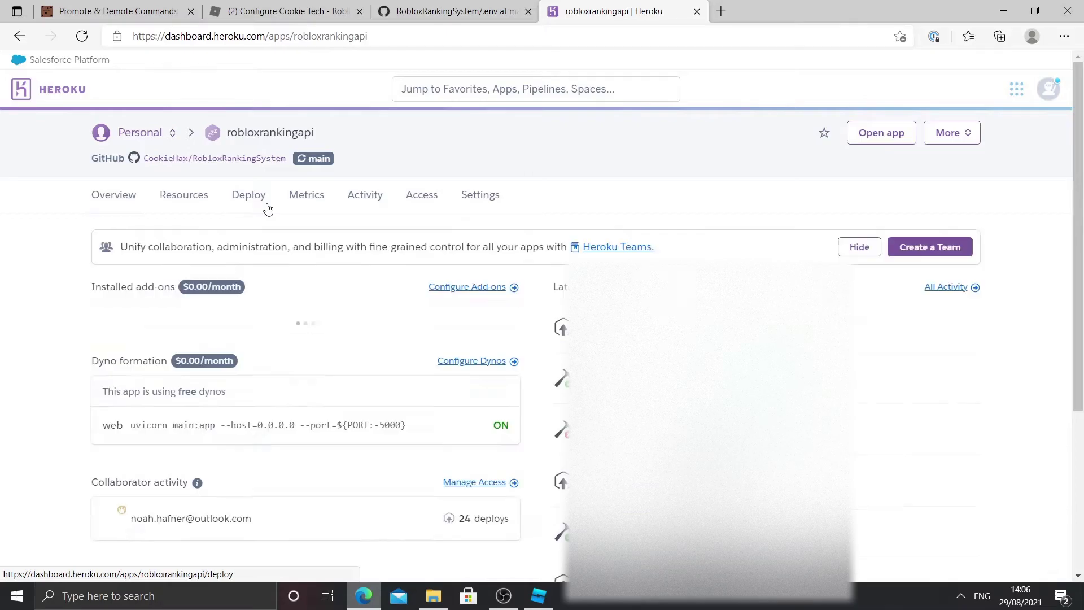
click(495, 197)
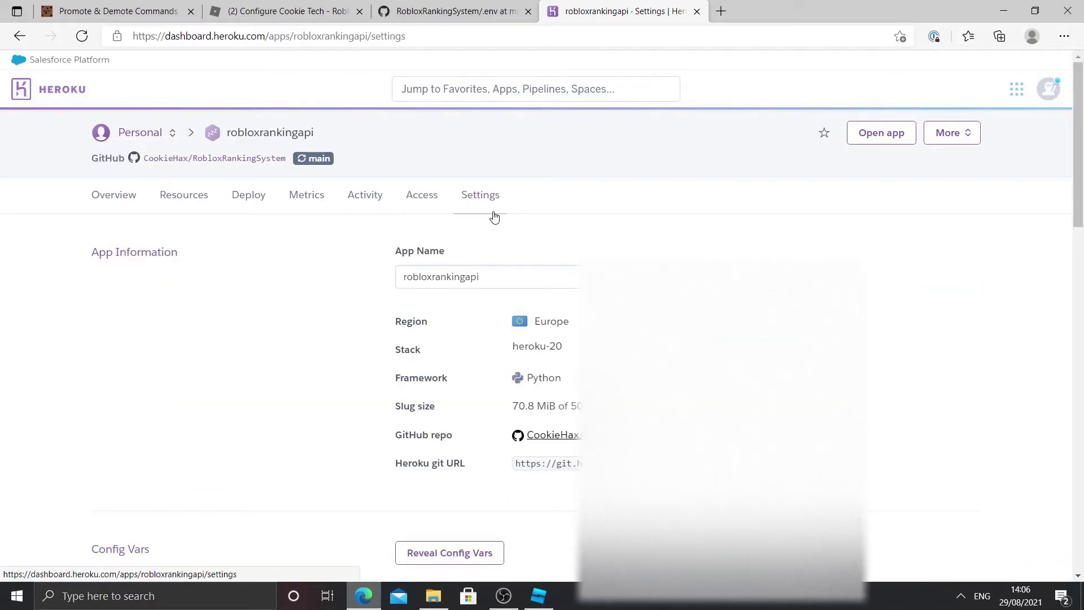
scroll(500, 217, down, 7)
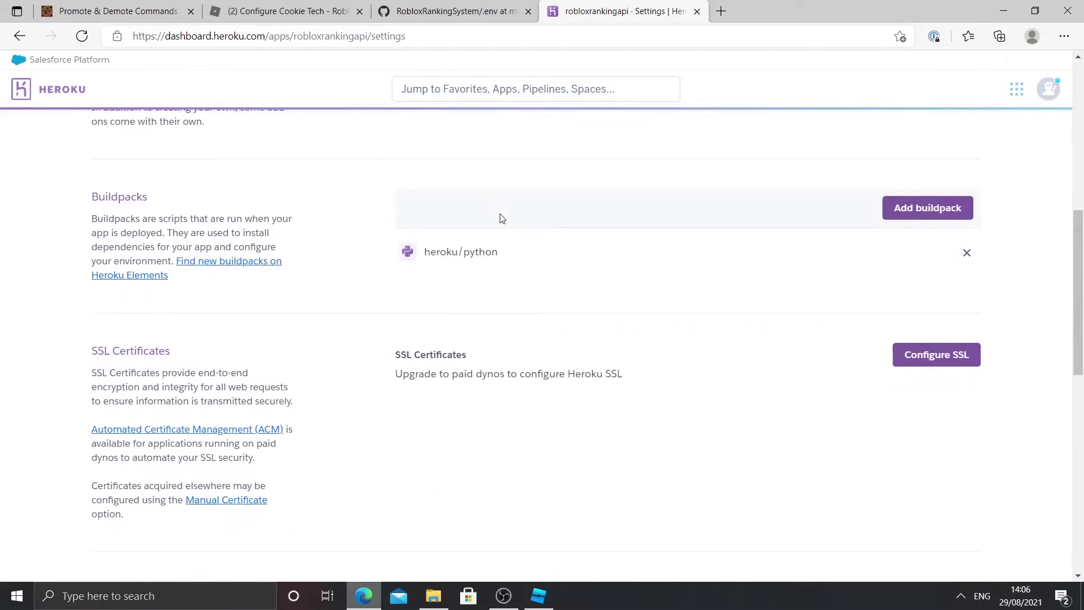
scroll(503, 217, down, 1)
scroll(505, 215, down, 2)
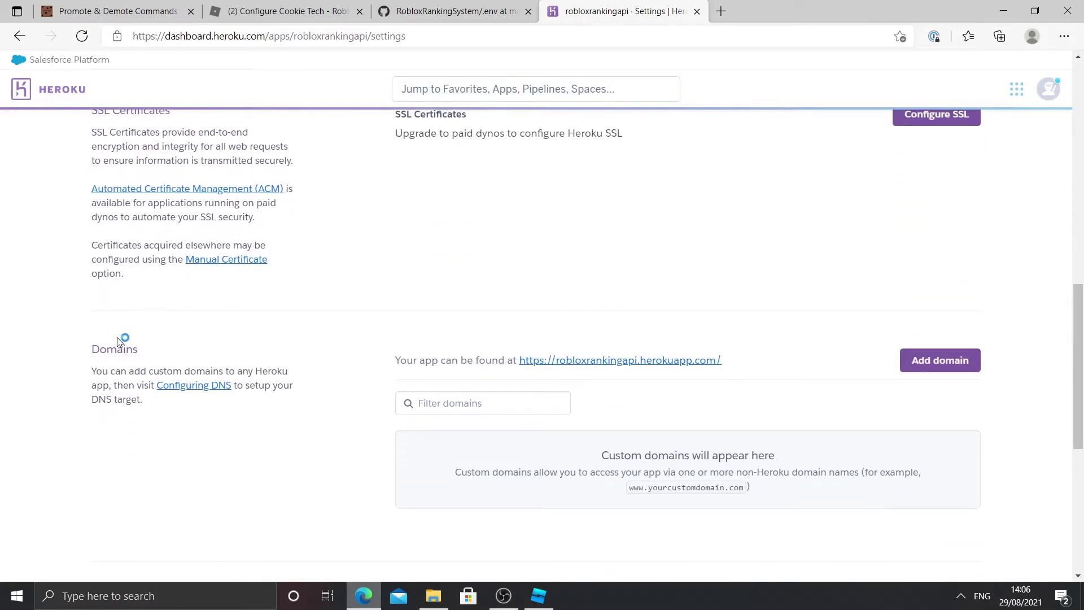
drag(79, 353, 116, 349)
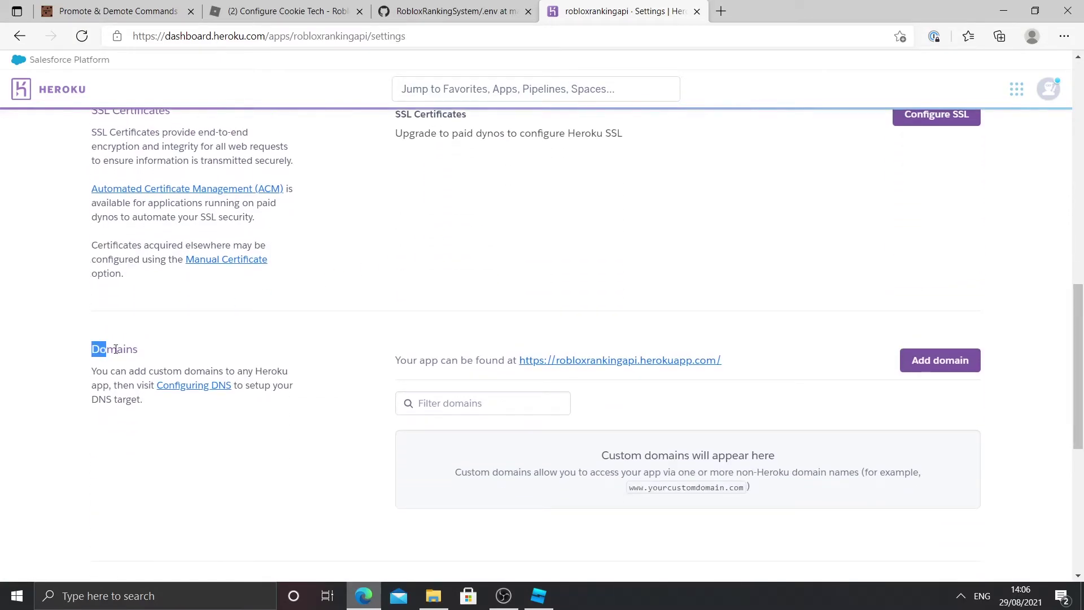
click(398, 355)
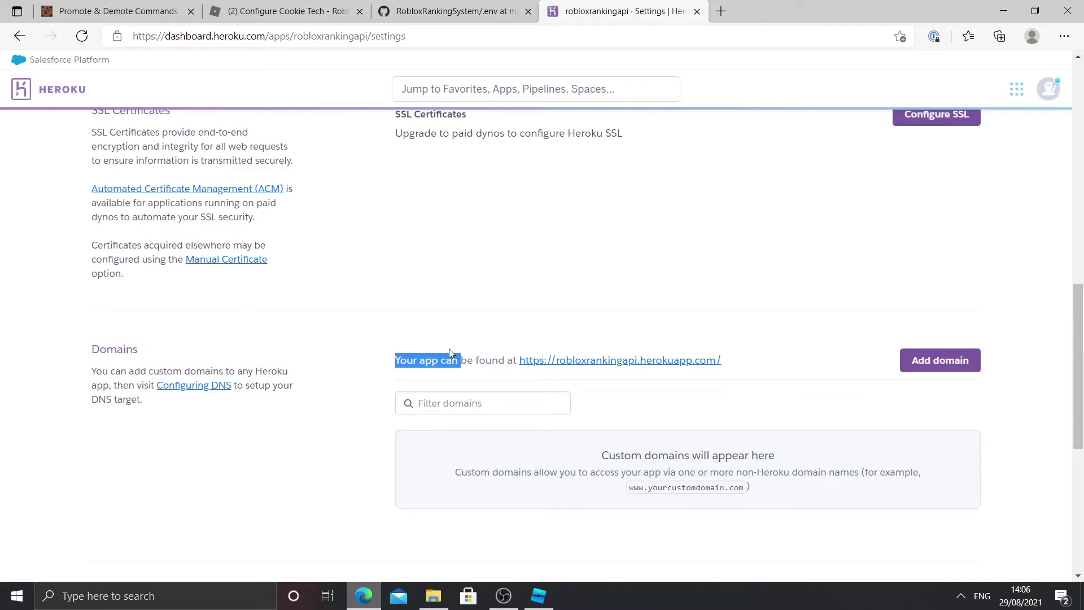
drag(762, 366, 518, 364)
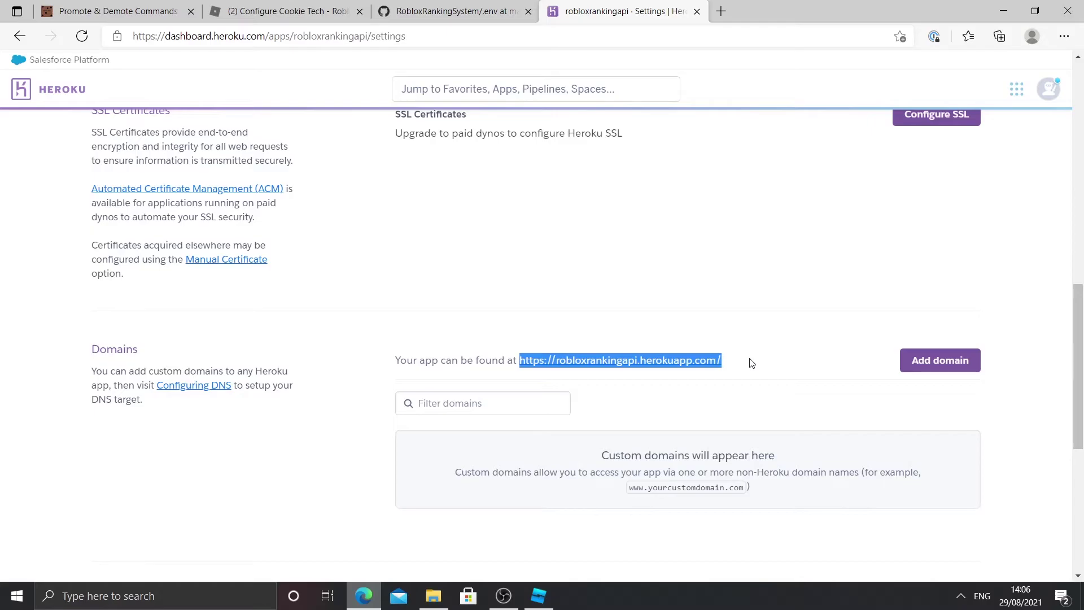
click(539, 596)
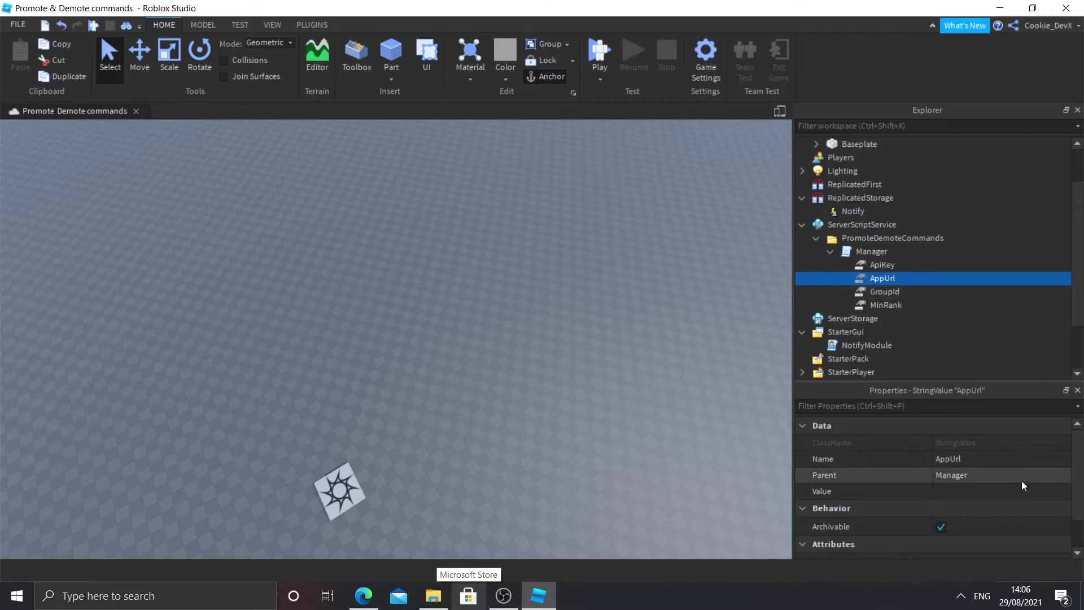
click(945, 492)
key(ctrl+v)
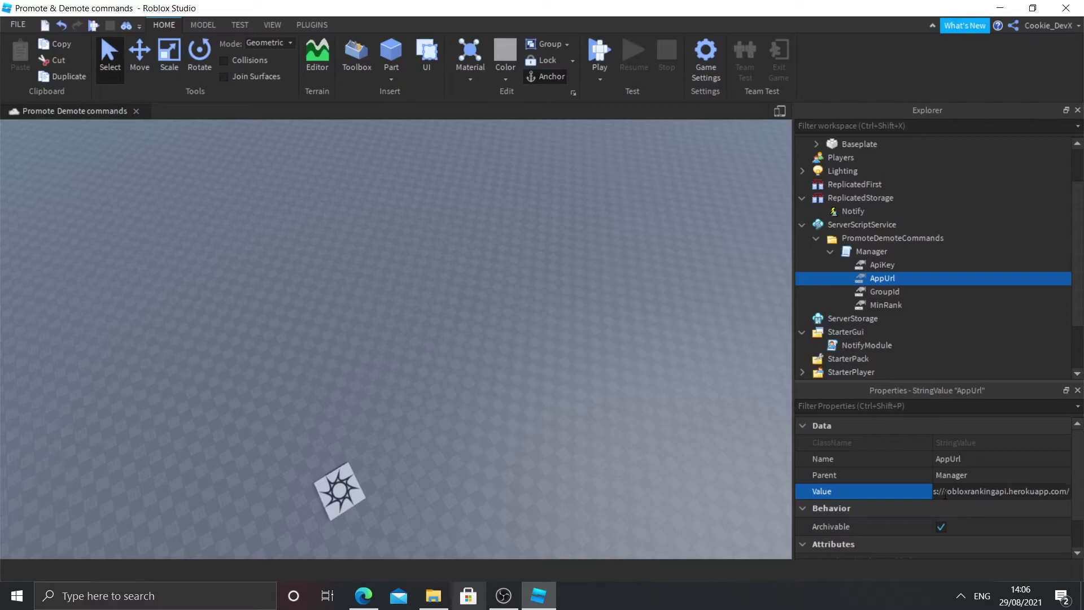
key(Return)
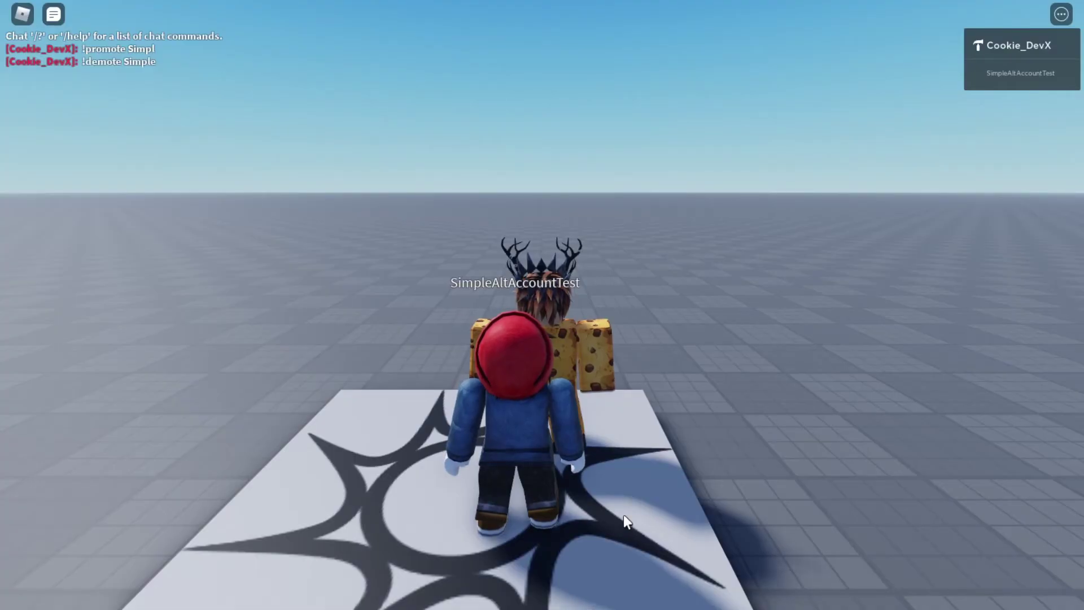
right_drag(624, 514, 627, 501)
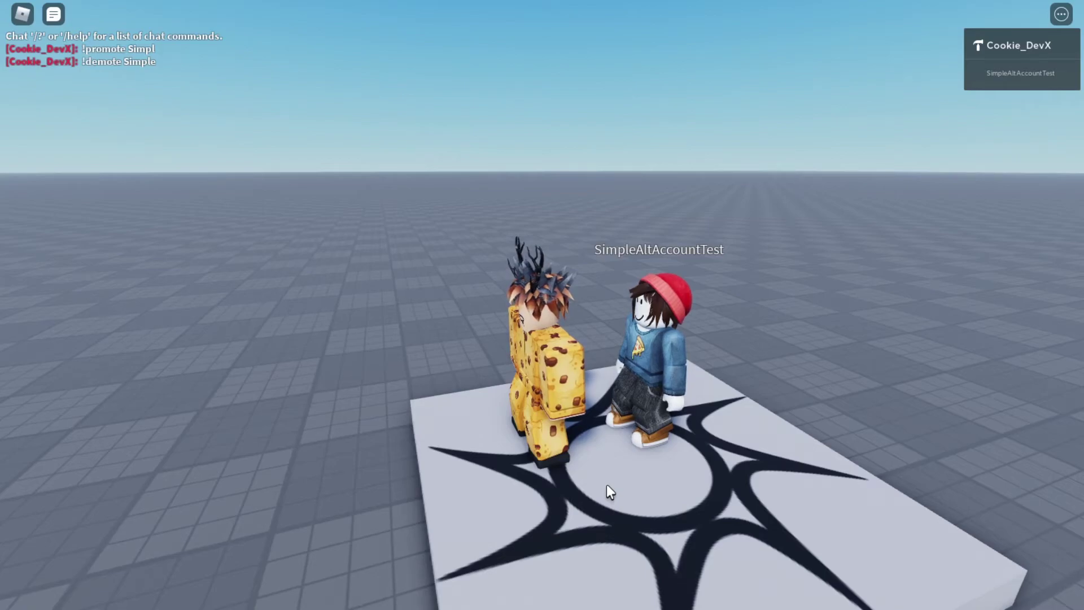
key(s)
key(a)
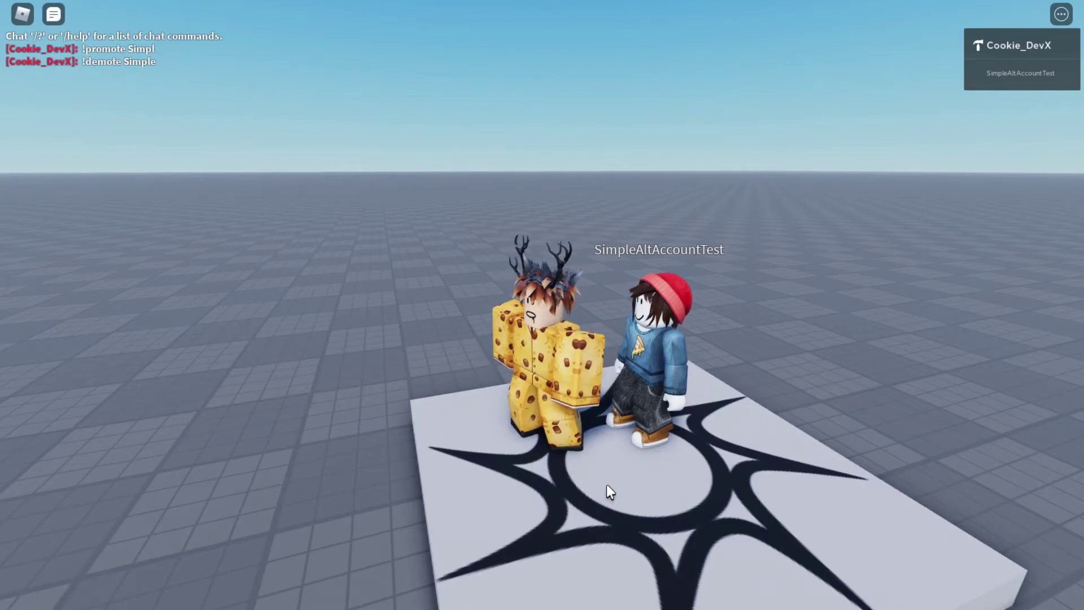
key(w)
right_drag(607, 483, 643, 471)
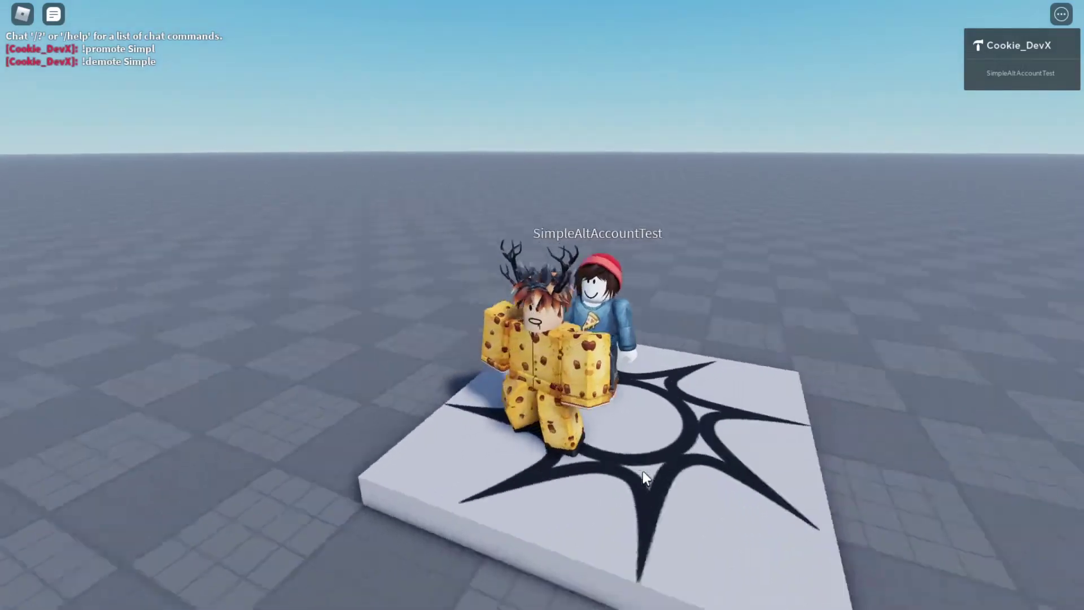
scroll(643, 478, up, 5)
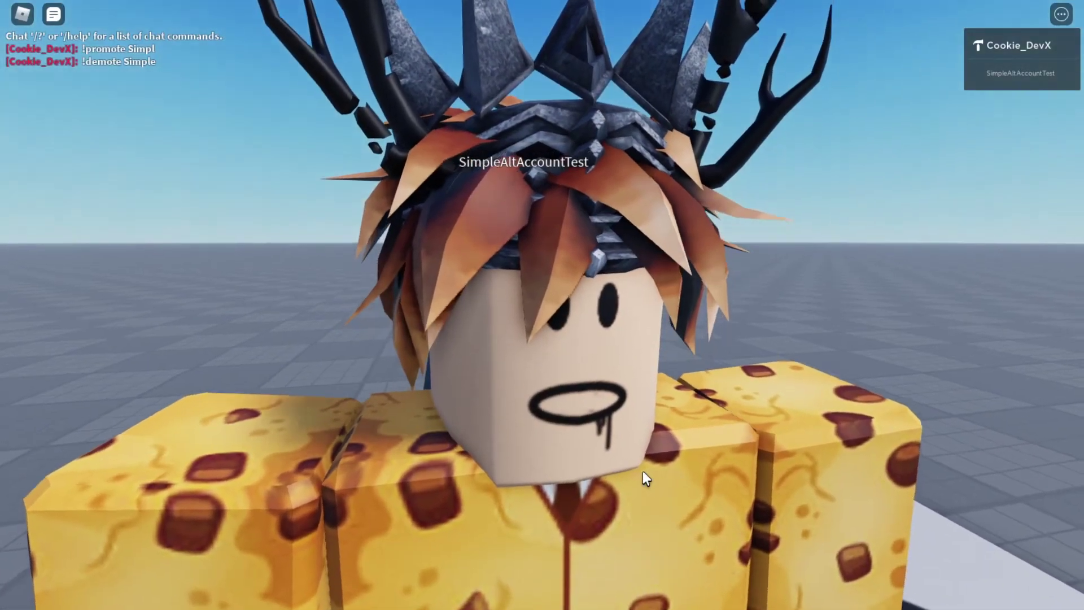
scroll(644, 472, down, 5)
scroll(646, 473, up, 8)
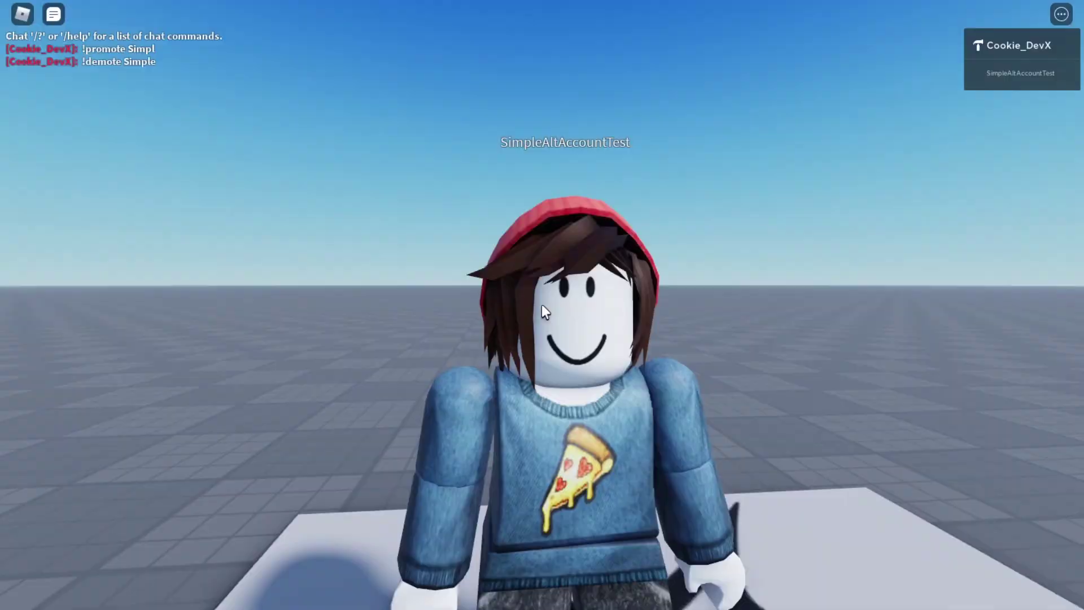
scroll(543, 307, down, 6)
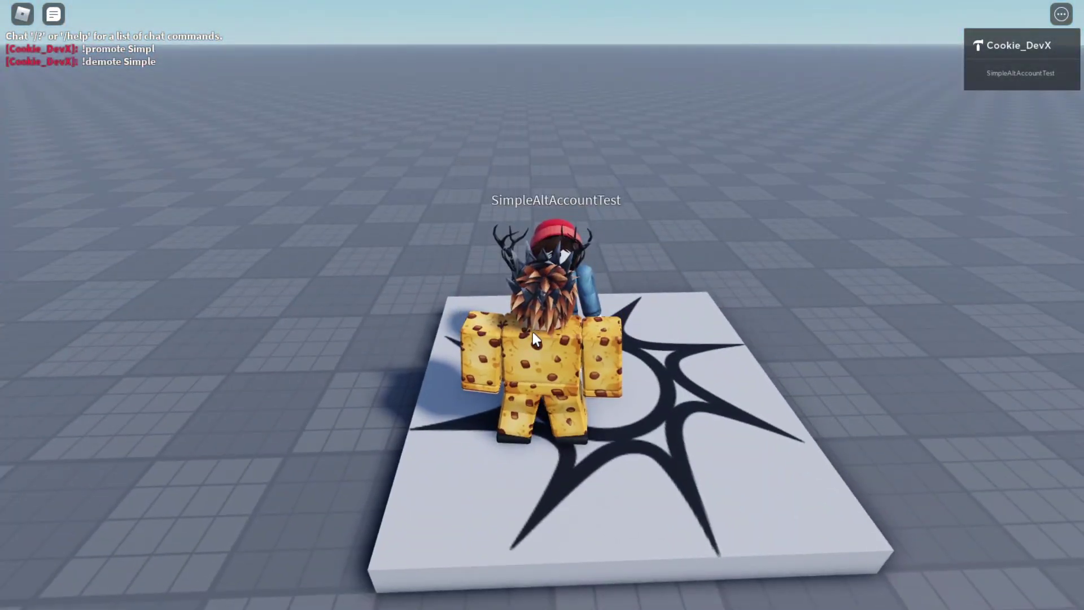
Step: Write !promote in the chat and check the other player's username in the player list
key(slash)
text(!promote)
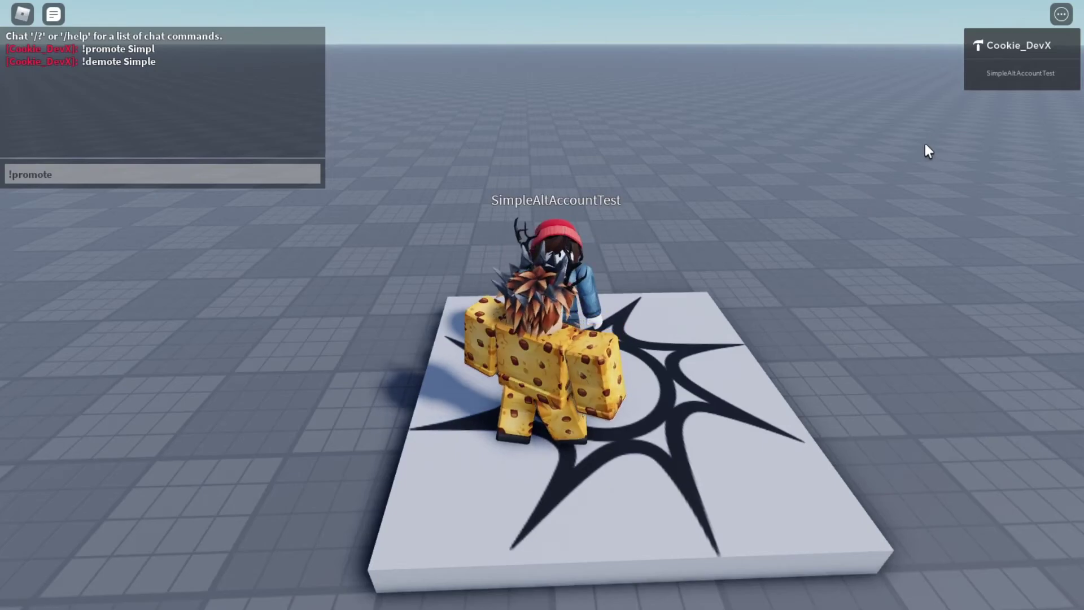
click(1027, 81)
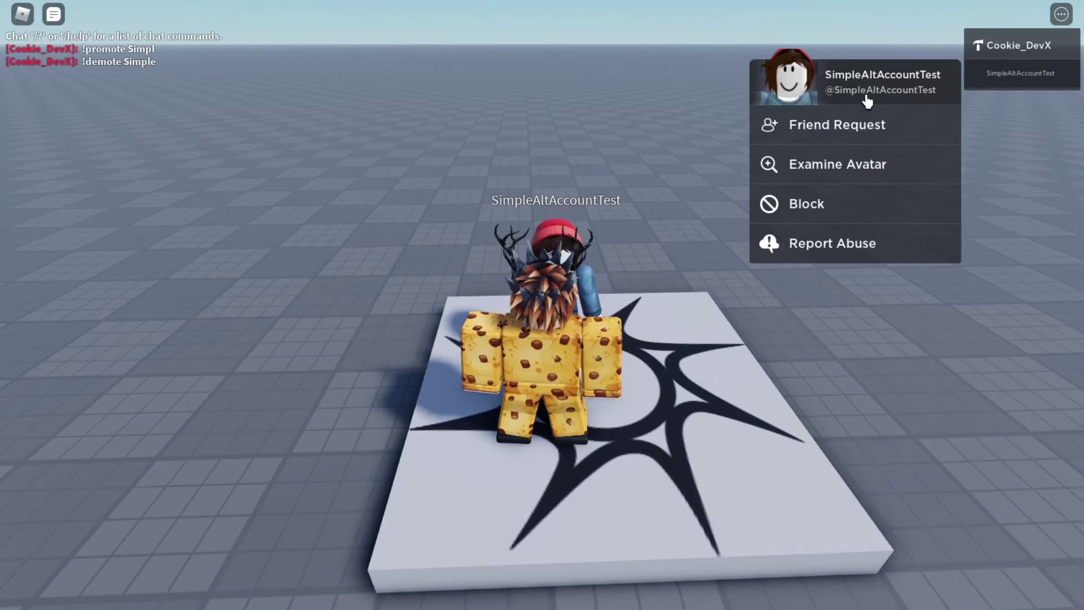
click(428, 166)
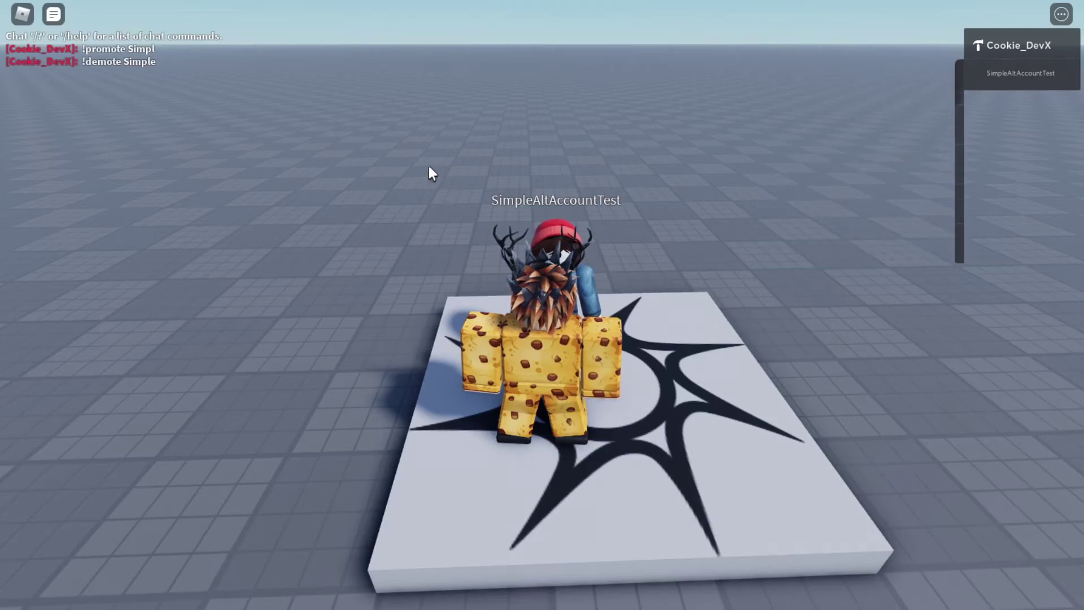
Step: Retype !promote in the chat with the other player's profile card open
key(slash)
text(!promote)
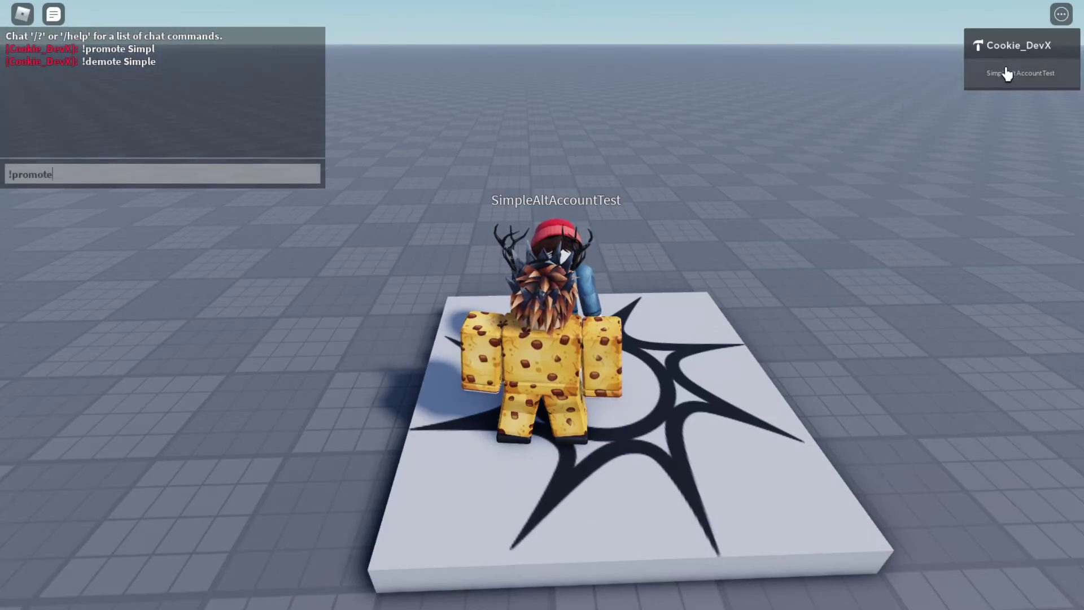
click(1017, 73)
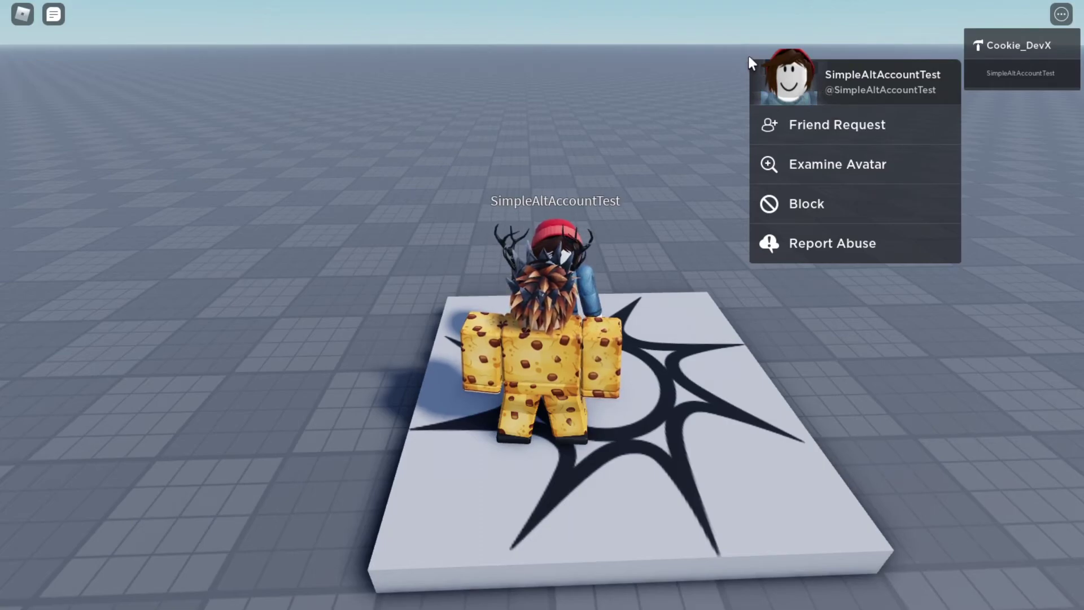
key(slash)
text(!promote)
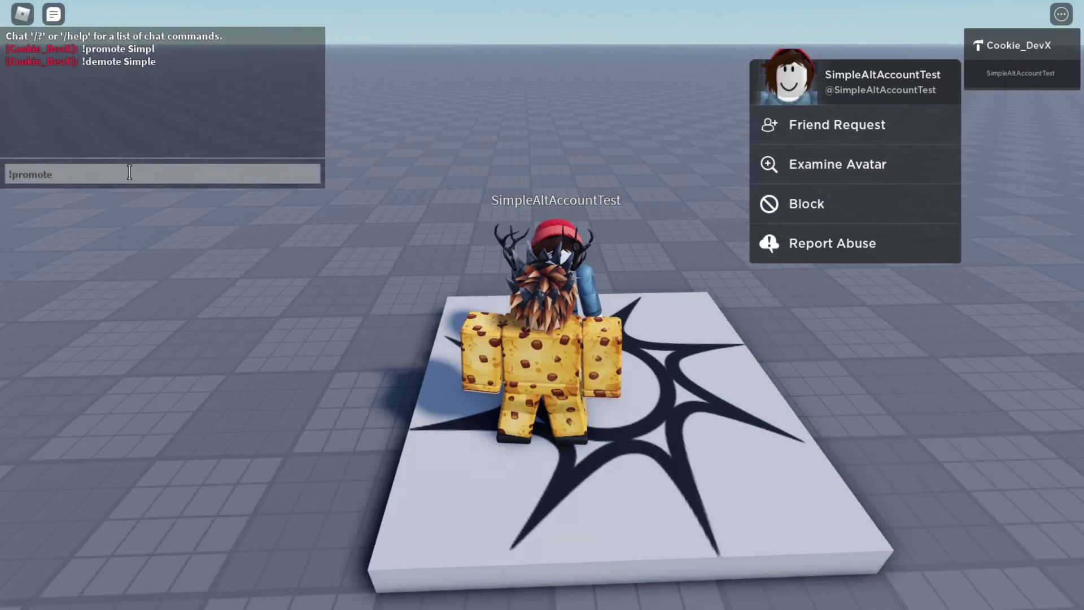